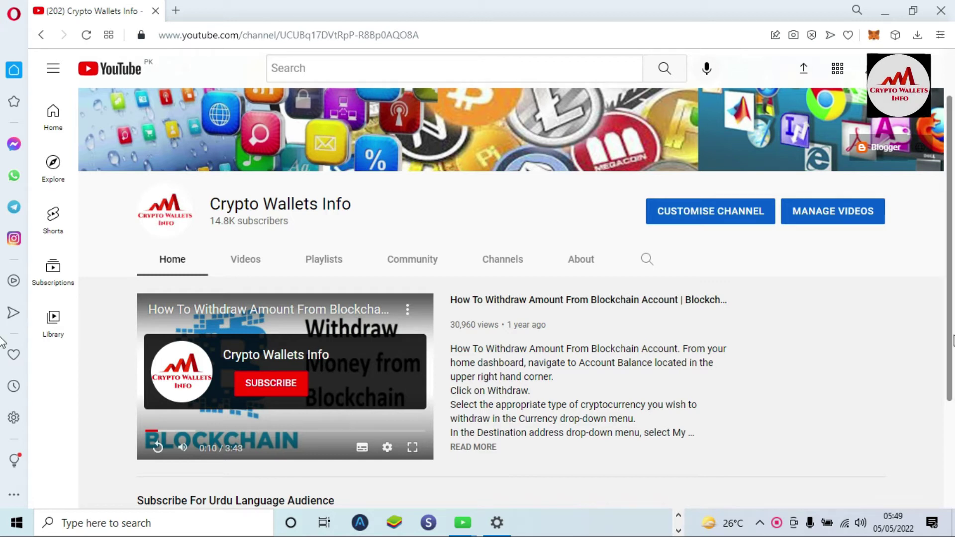
- Open the CoinMarketCap homepage (coinmarketcap.com) in a new browser tab
{"action": "scroll", "coordinate": [949, 214], "scroll_direction": "down", "scroll_amount": 1}
{"action": "scroll", "coordinate": [949, 214], "scroll_direction": "down", "scroll_amount": 3}
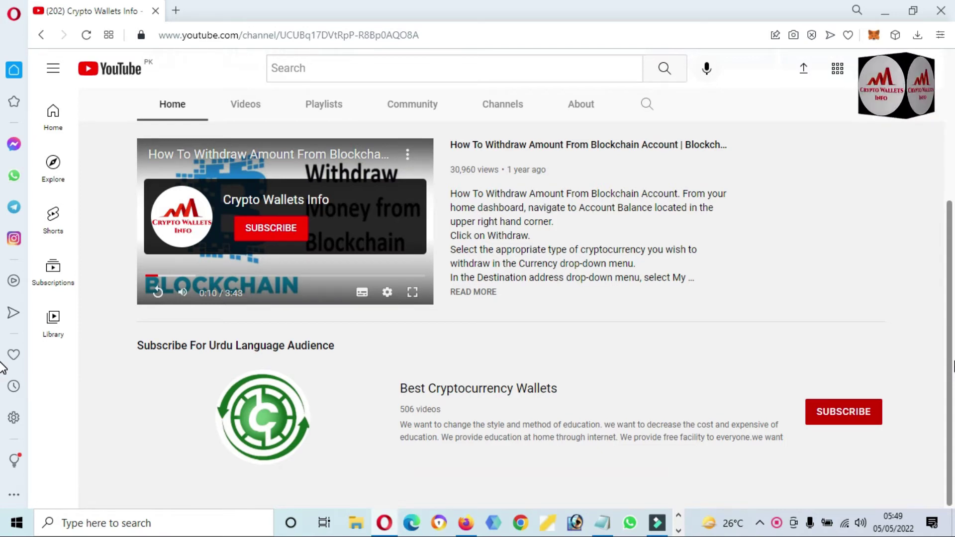
{"action": "scroll", "coordinate": [950, 215], "scroll_direction": "up", "scroll_amount": 3}
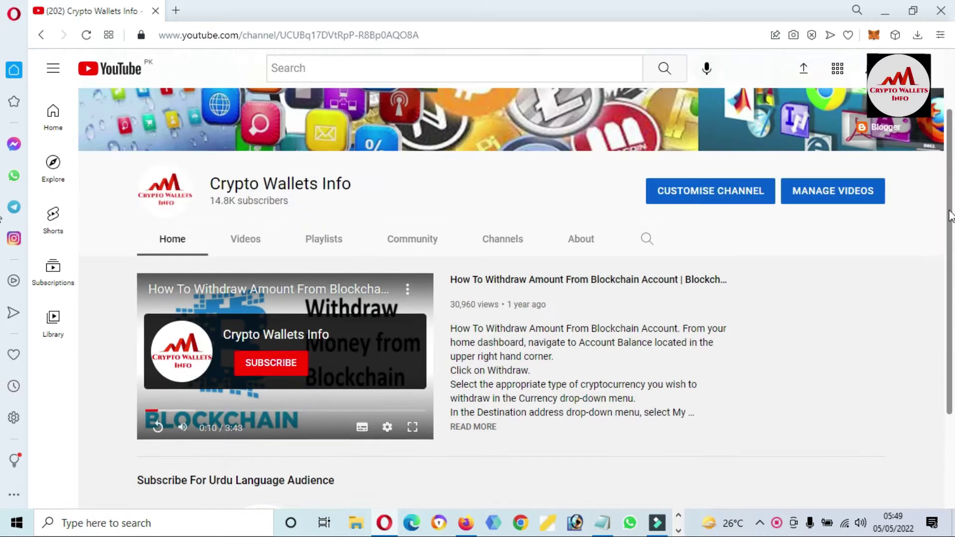
{"action": "left_click", "coordinate": [176, 10]}
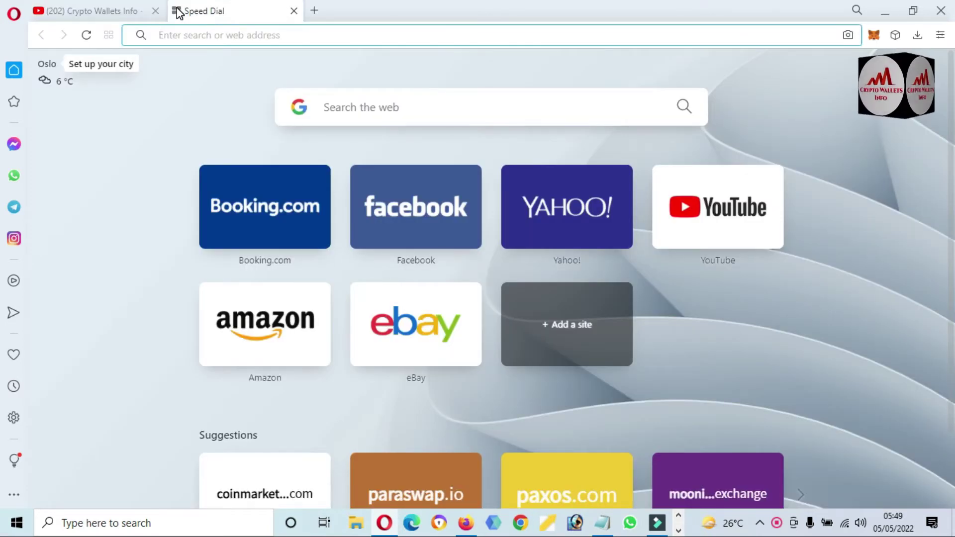
{"action": "type", "text": "coinmarketcap.com"}
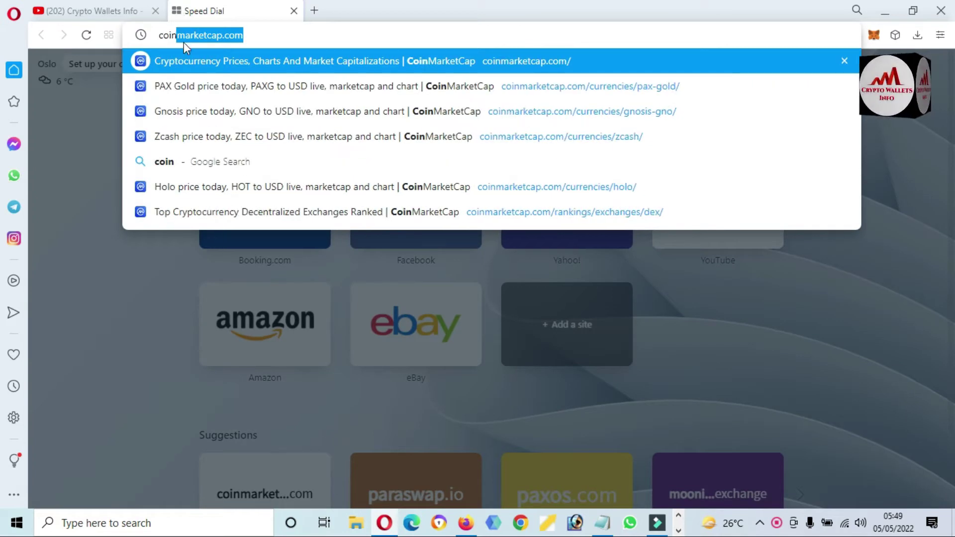
{"action": "left_click", "coordinate": [188, 60]}
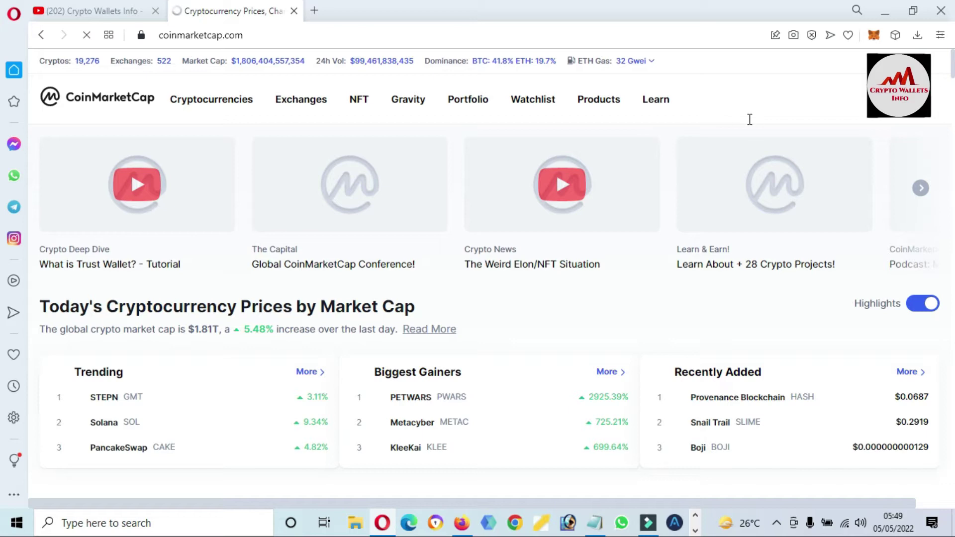
- Page down through the price table to the end of the first 100 coins
{"action": "key", "text": "Page_Down"}
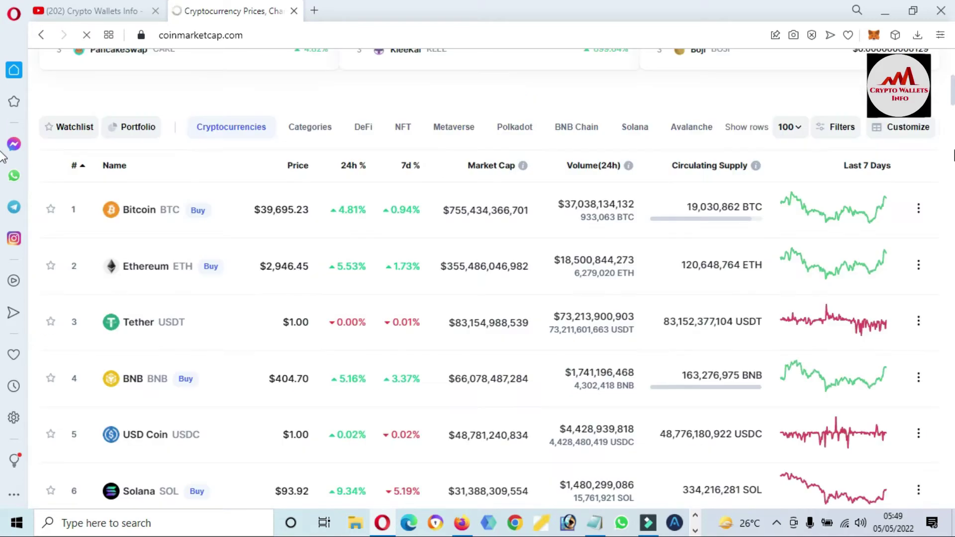
{"action": "key", "text": "Page_Down"}
{"action": "key", "text": "Page_Down"}
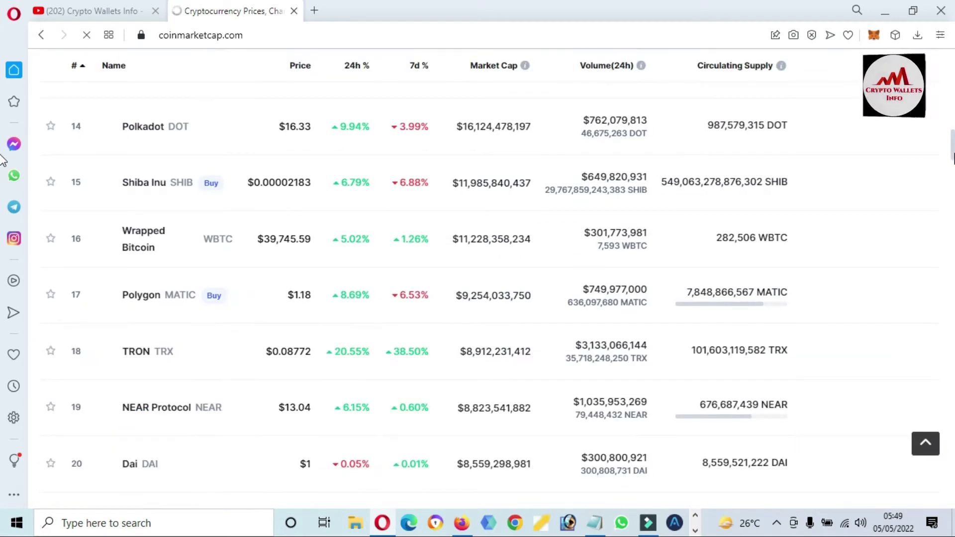
{"action": "key", "text": "Page_Down"}
{"action": "key", "text": "Page_Down"}
{"action": "scroll", "coordinate": [949, 211], "scroll_direction": "down", "scroll_amount": 3}
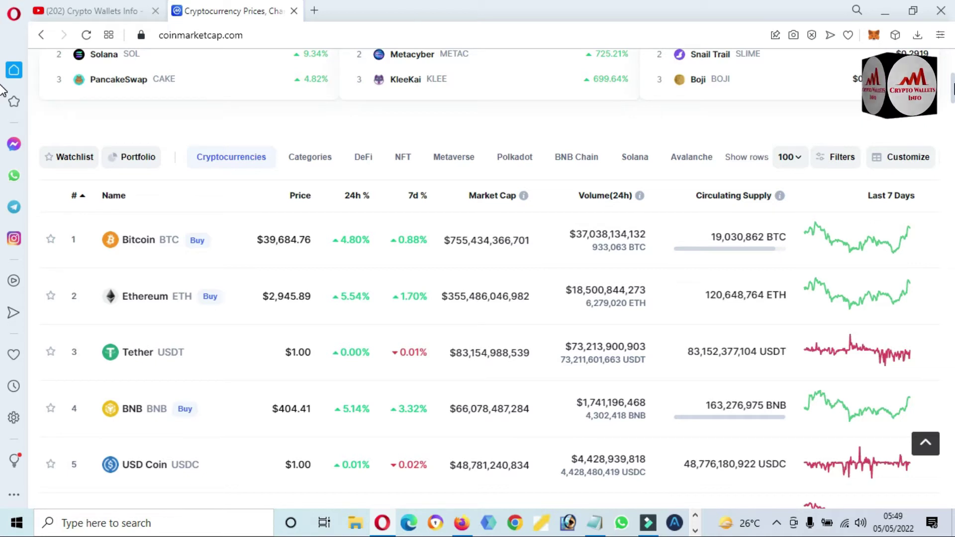
{"action": "left_click_drag", "start_coordinate": [953, 89], "coordinate": [947, 246]}
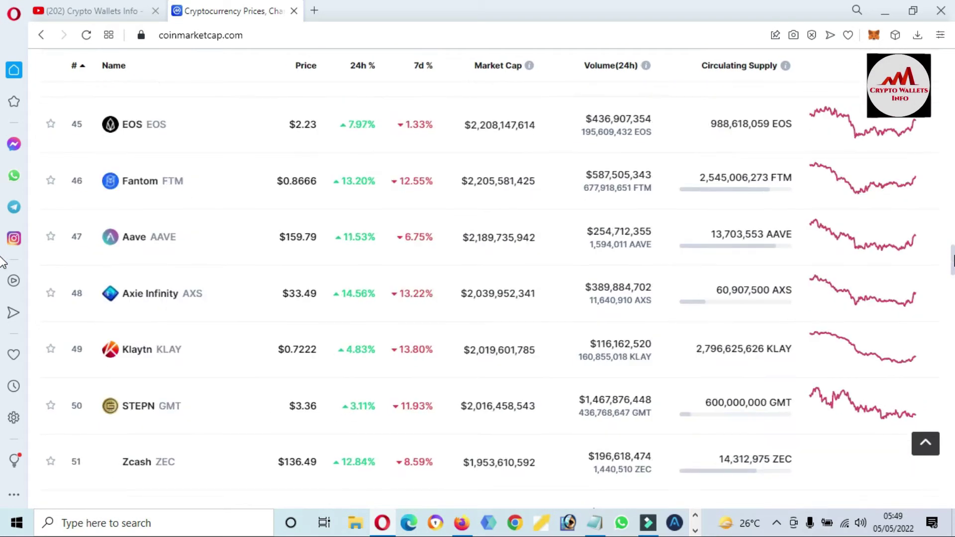
{"action": "key", "text": "Page_Down"}
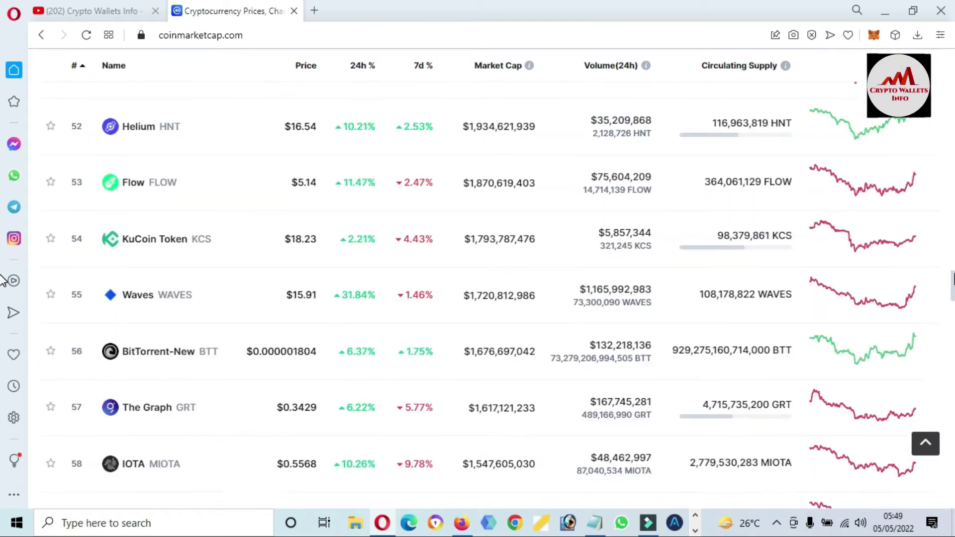
{"action": "key", "text": "Page_Down"}
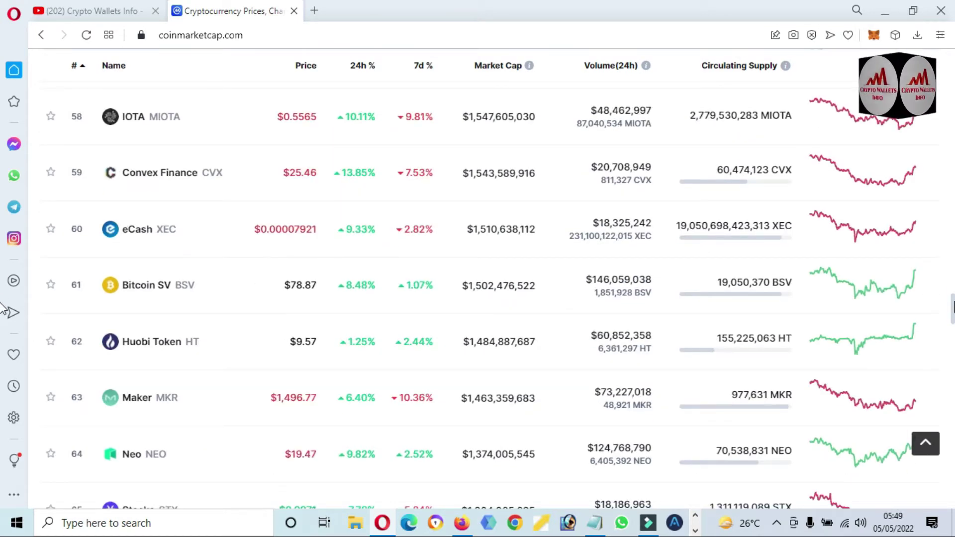
{"action": "key", "text": "Page_Down"}
{"action": "key", "text": "Page_Down"}
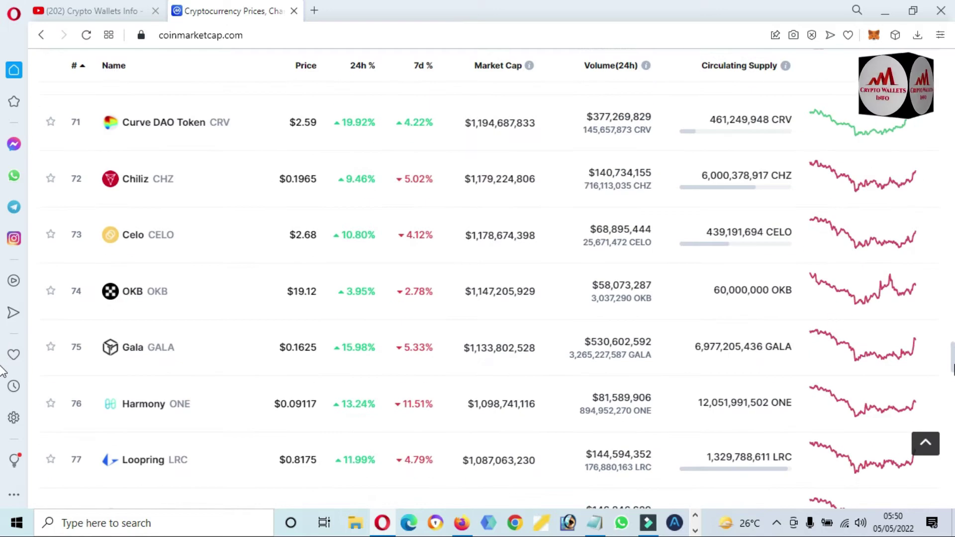
{"action": "key", "text": "Page_Down"}
{"action": "key", "text": "Page_Down"}
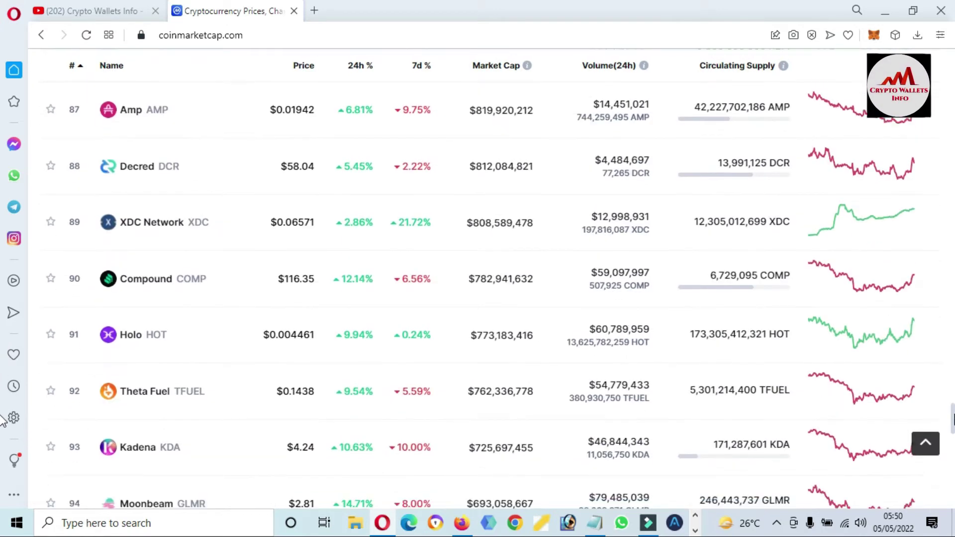
{"action": "key", "text": "Page_Down"}
{"action": "key", "text": "Page_Down"}
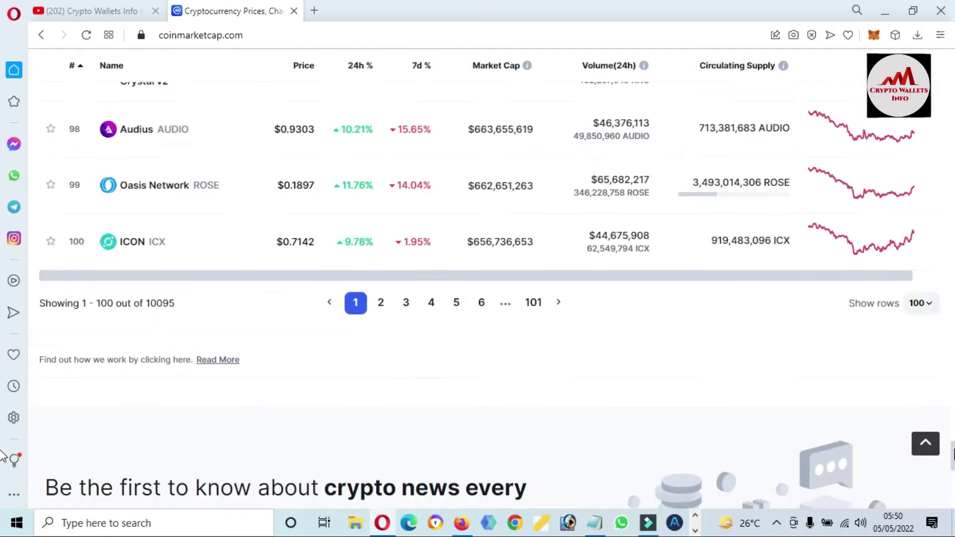
{"action": "key", "text": "Up"}
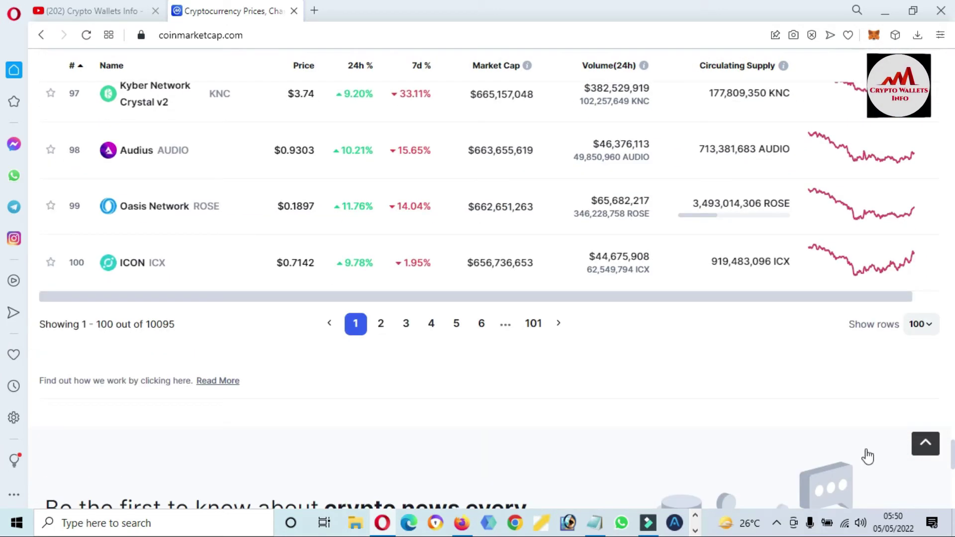
- Go to page 2 of the rankings and highlight PAX Gold (PAXG) at rank 104 and its price
{"action": "left_click", "coordinate": [381, 329]}
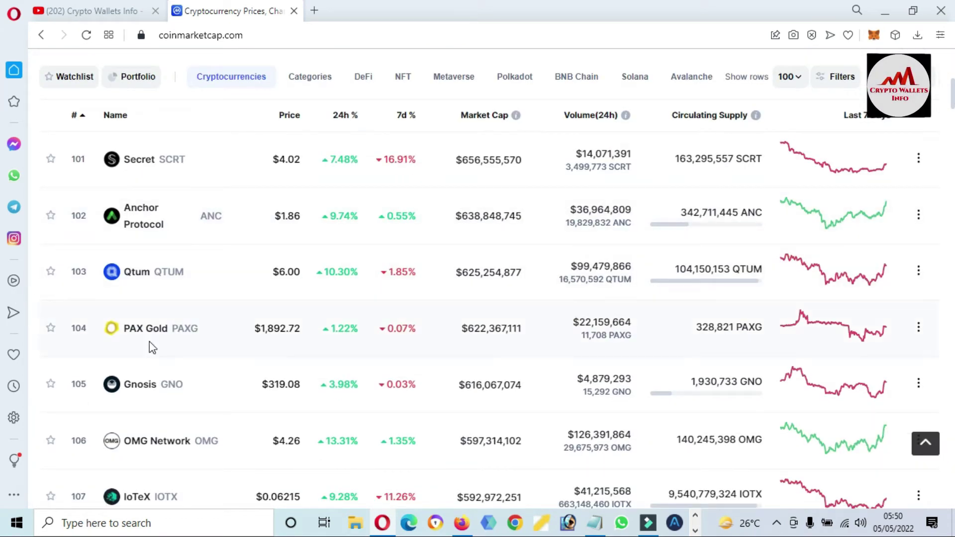
{"action": "left_click_drag", "start_coordinate": [227, 333], "coordinate": [147, 332]}
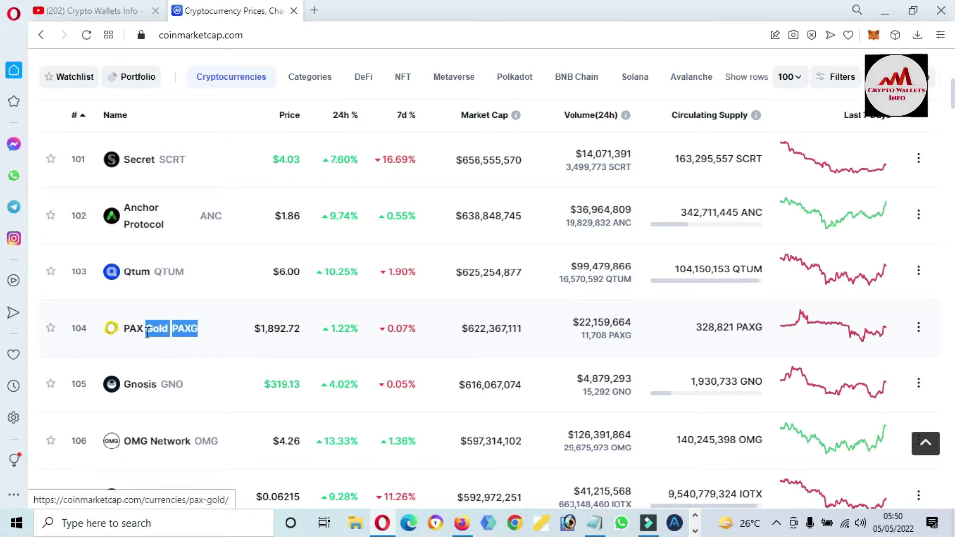
{"action": "left_click", "coordinate": [148, 334]}
{"action": "left_click_drag", "start_coordinate": [208, 331], "coordinate": [193, 330]}
{"action": "left_click_drag", "start_coordinate": [251, 330], "coordinate": [318, 330]}
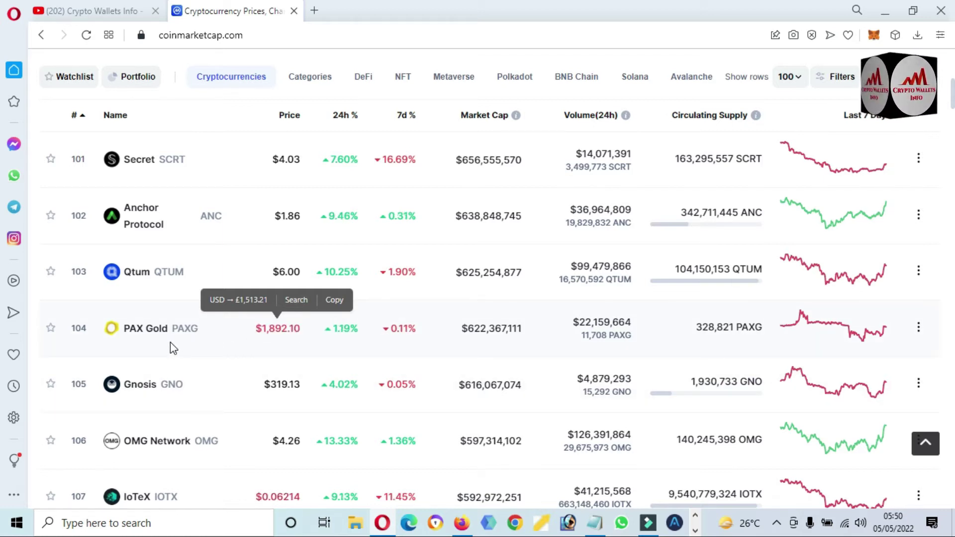
- Open the PAX Gold page and set its PAX Gold to USD chart to ALL
{"action": "left_click", "coordinate": [140, 329]}
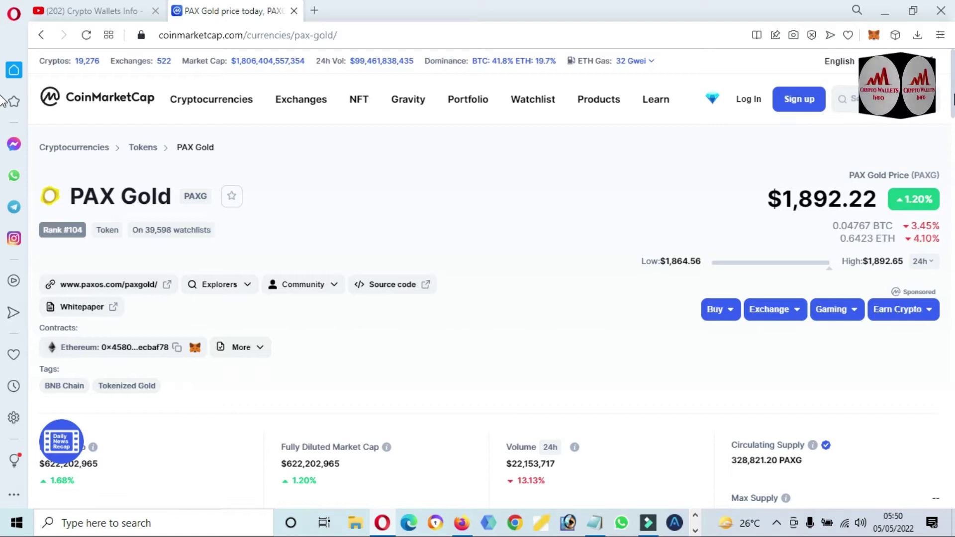
{"action": "scroll", "coordinate": [3, 104], "scroll_direction": "down", "scroll_amount": 2}
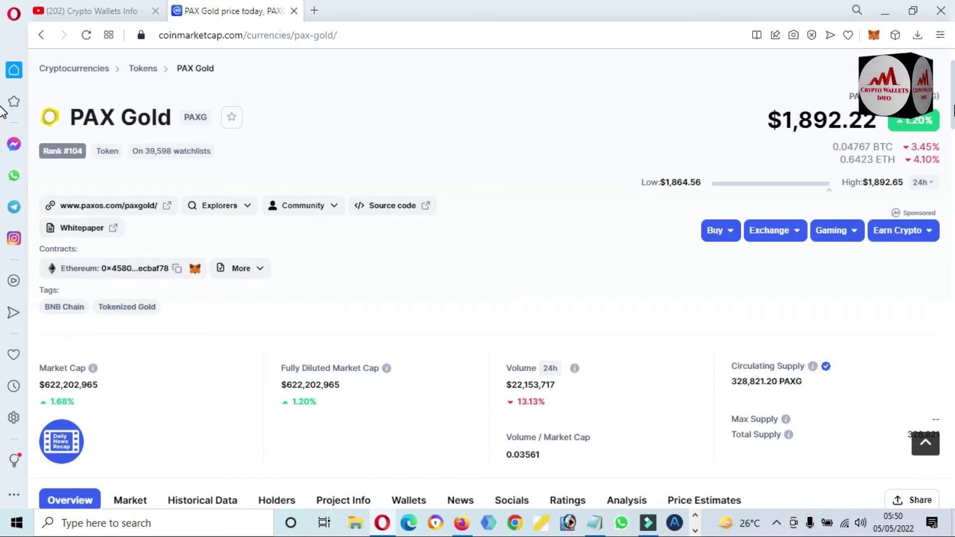
{"action": "scroll", "coordinate": [2, 130], "scroll_direction": "down", "scroll_amount": 9}
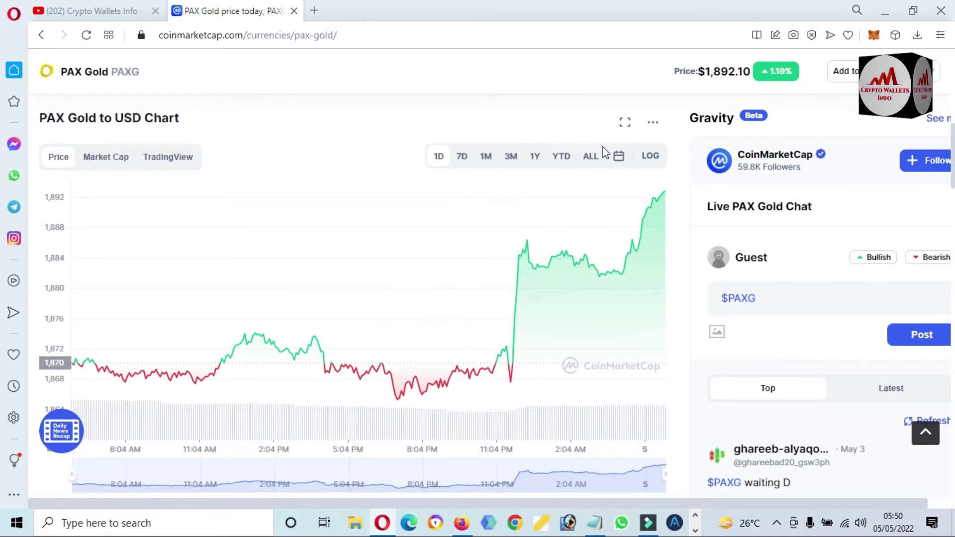
{"action": "left_click", "coordinate": [590, 157]}
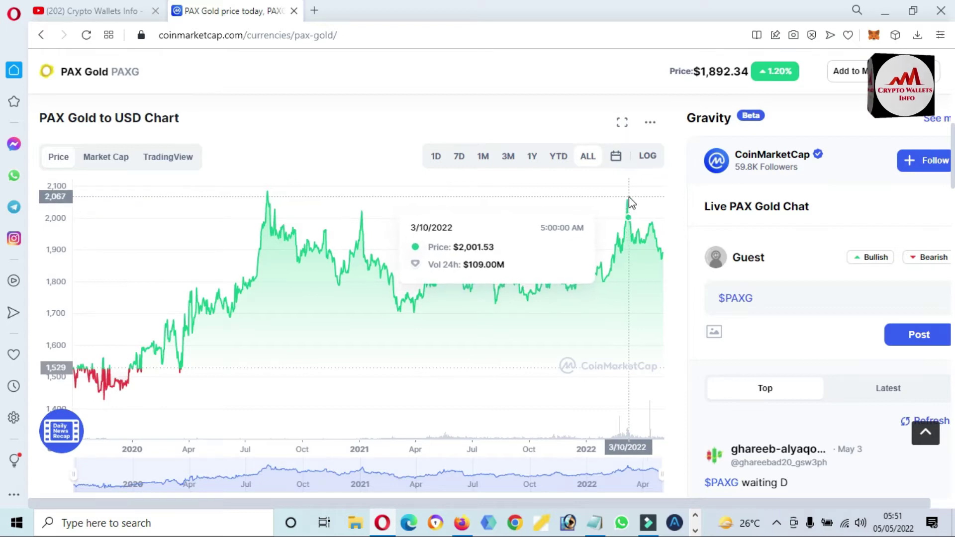
- Expand PAXG Price Statistics and highlight the all-time low $1,387.98 and all-time high $3,487.68
{"action": "scroll", "coordinate": [3, 149], "scroll_direction": "down", "scroll_amount": 15}
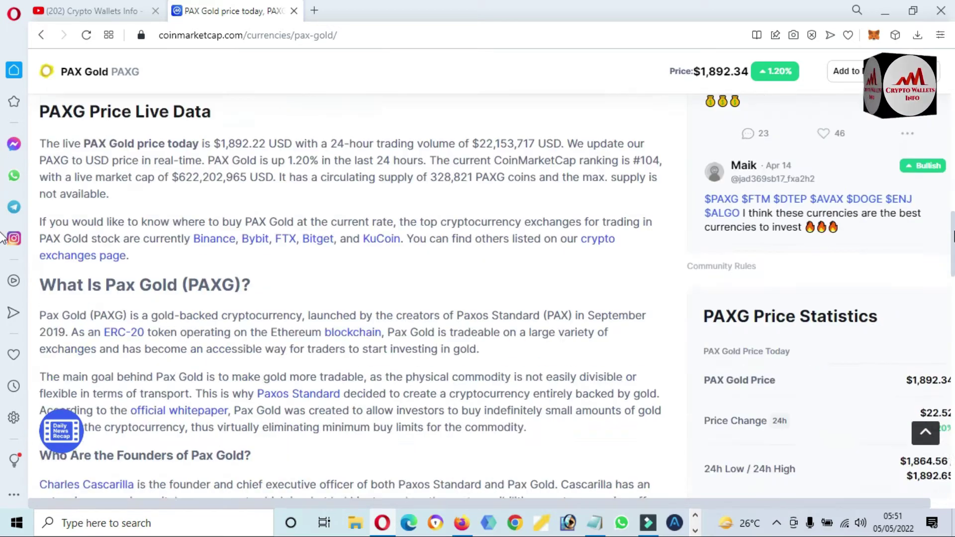
{"action": "scroll", "coordinate": [3, 248], "scroll_direction": "up", "scroll_amount": 1}
{"action": "scroll", "coordinate": [3, 316], "scroll_direction": "down", "scroll_amount": 4}
{"action": "scroll", "coordinate": [3, 316], "scroll_direction": "down", "scroll_amount": 2}
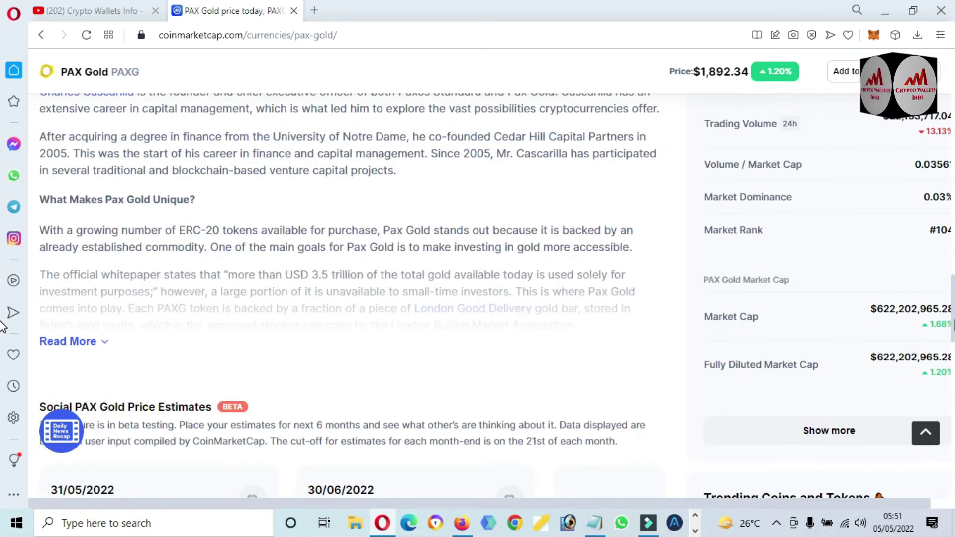
{"action": "left_click_drag", "start_coordinate": [484, 506], "coordinate": [775, 502]}
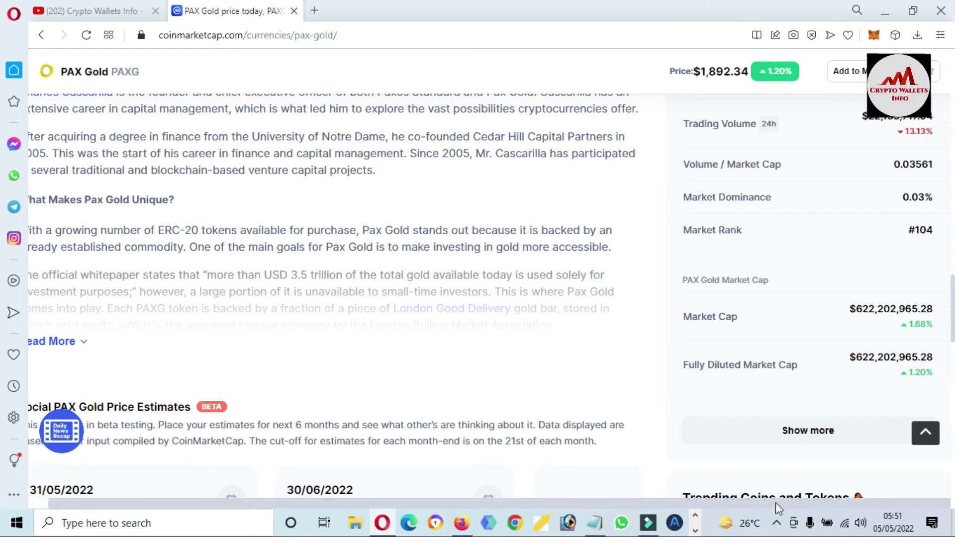
{"action": "left_click", "coordinate": [814, 439]}
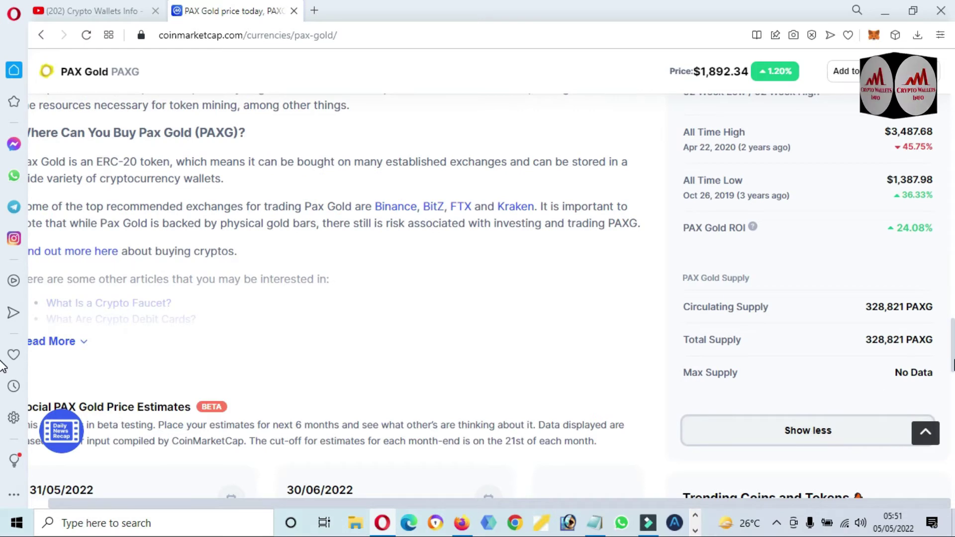
{"action": "scroll", "coordinate": [3, 367], "scroll_direction": "up", "scroll_amount": 3}
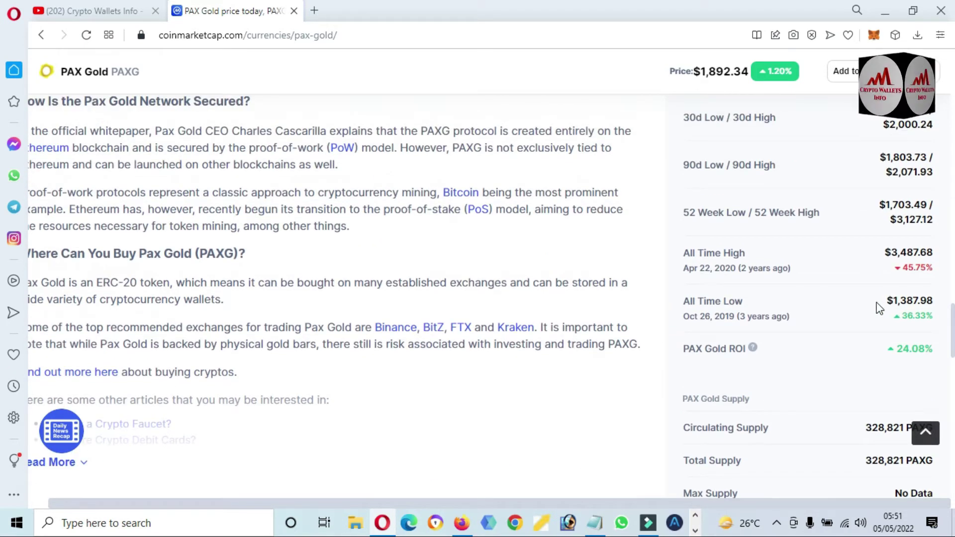
{"action": "left_click_drag", "start_coordinate": [878, 308], "coordinate": [926, 301]}
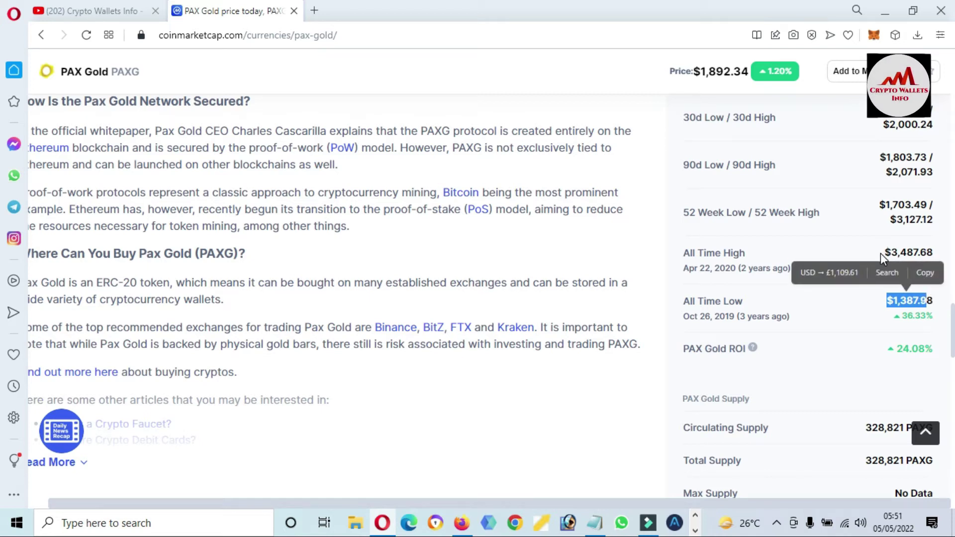
{"action": "left_click_drag", "start_coordinate": [880, 252], "coordinate": [933, 250]}
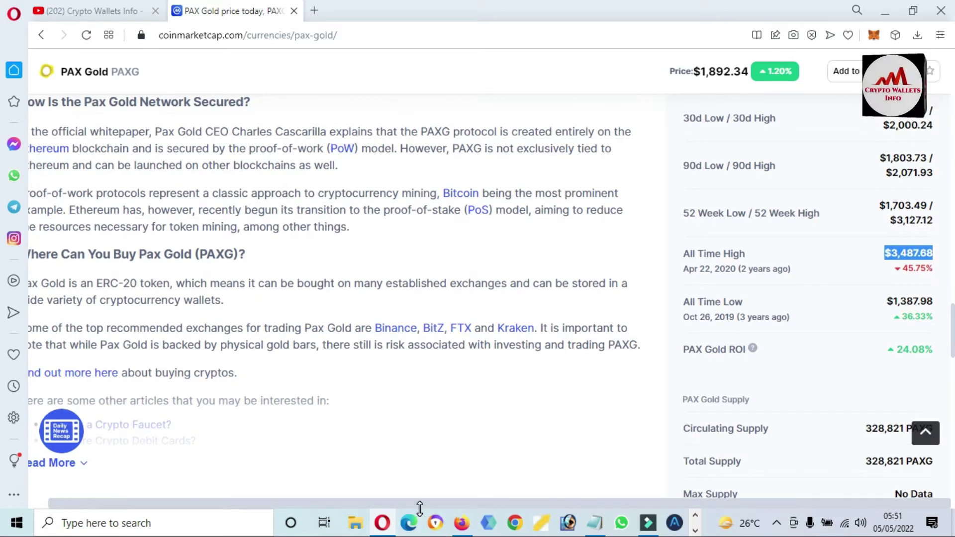
{"action": "left_click_drag", "start_coordinate": [420, 503], "coordinate": [313, 511]}
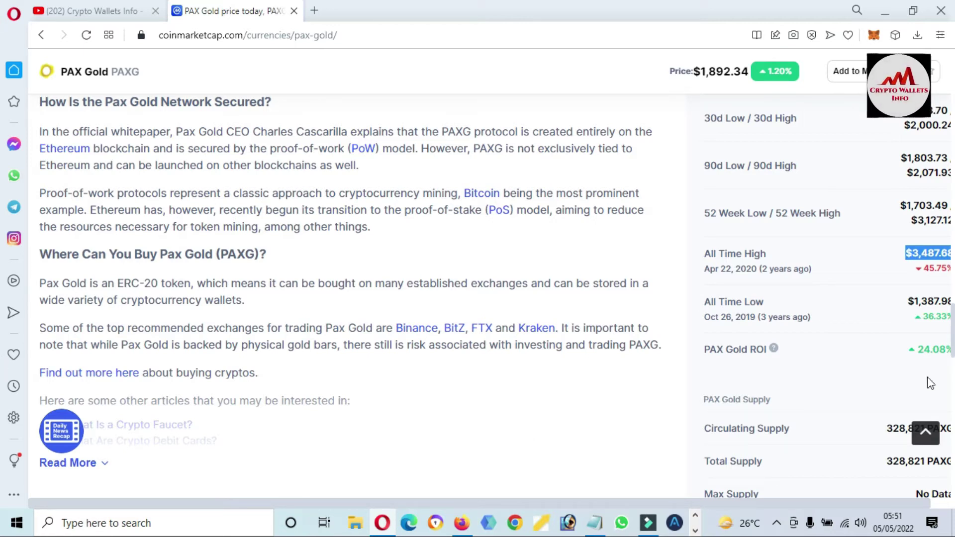
- Scroll back to the top of the PAX Gold page and select the 'Ethereum: 0x4580…' contract address
{"action": "scroll", "coordinate": [3, 328], "scroll_direction": "up", "scroll_amount": 5}
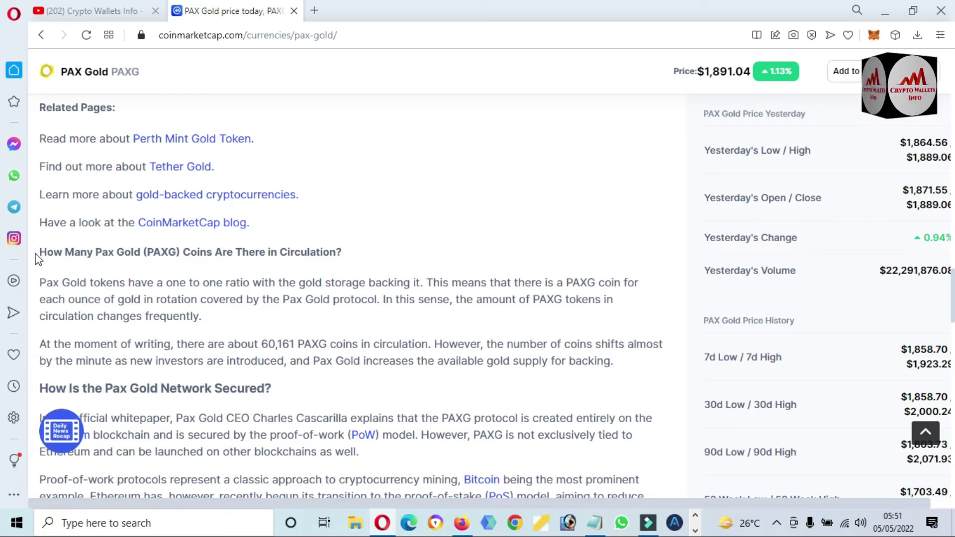
{"action": "left_click_drag", "start_coordinate": [38, 256], "coordinate": [135, 300]}
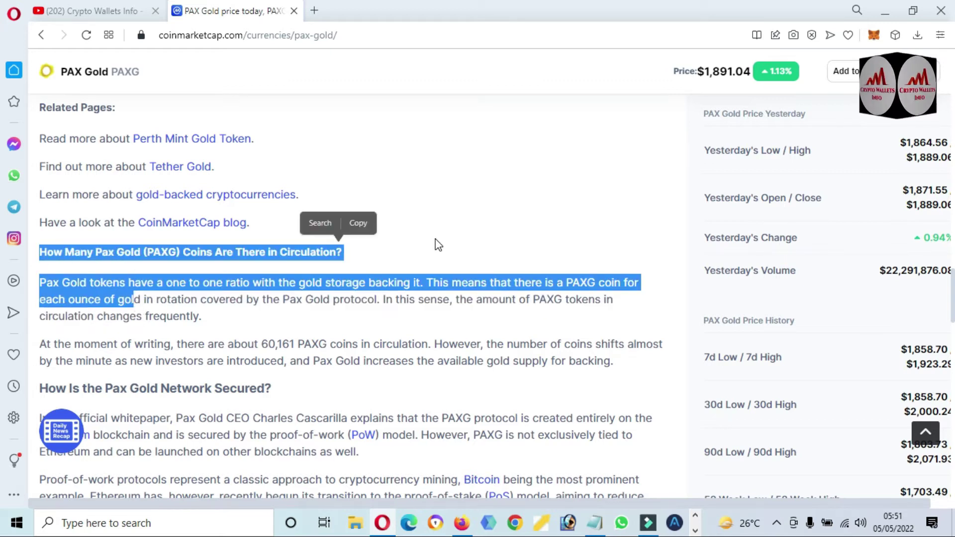
{"action": "left_click", "coordinate": [437, 245]}
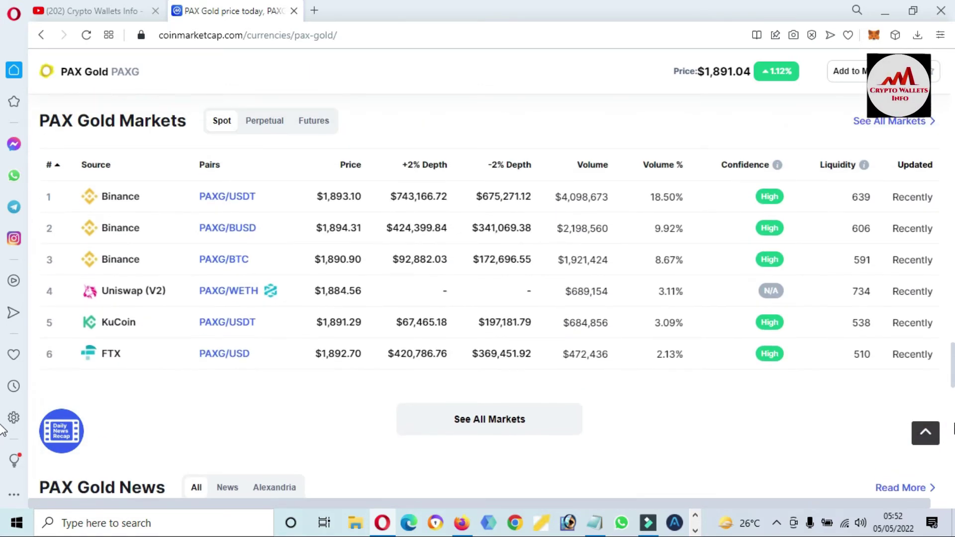
{"action": "left_click_drag", "start_coordinate": [953, 428], "coordinate": [953, 73]}
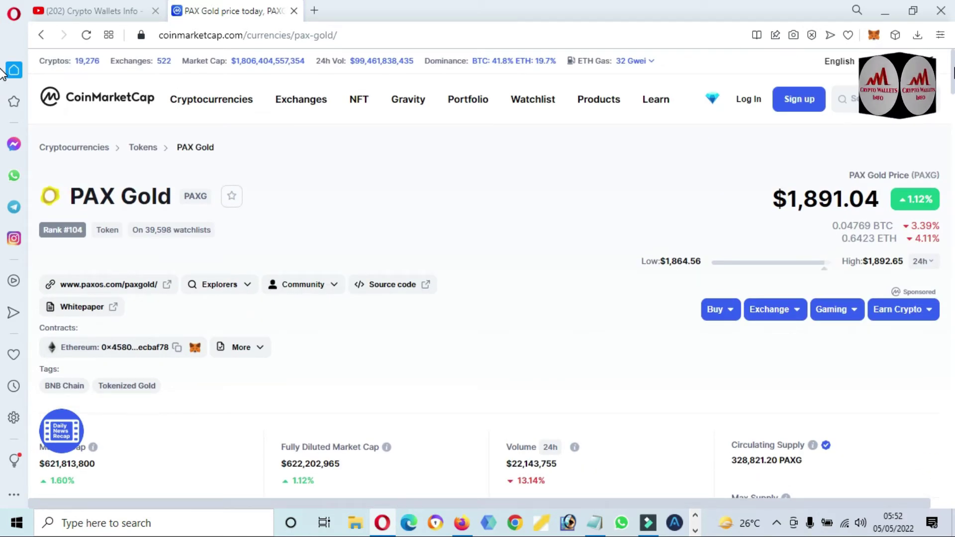
{"action": "left_click_drag", "start_coordinate": [34, 347], "coordinate": [171, 345]}
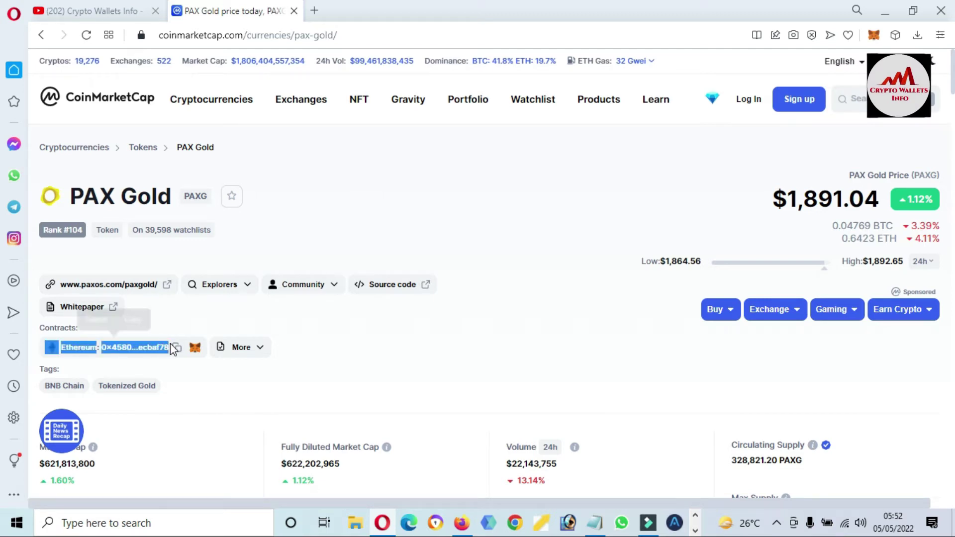
{"action": "left_click", "coordinate": [301, 213]}
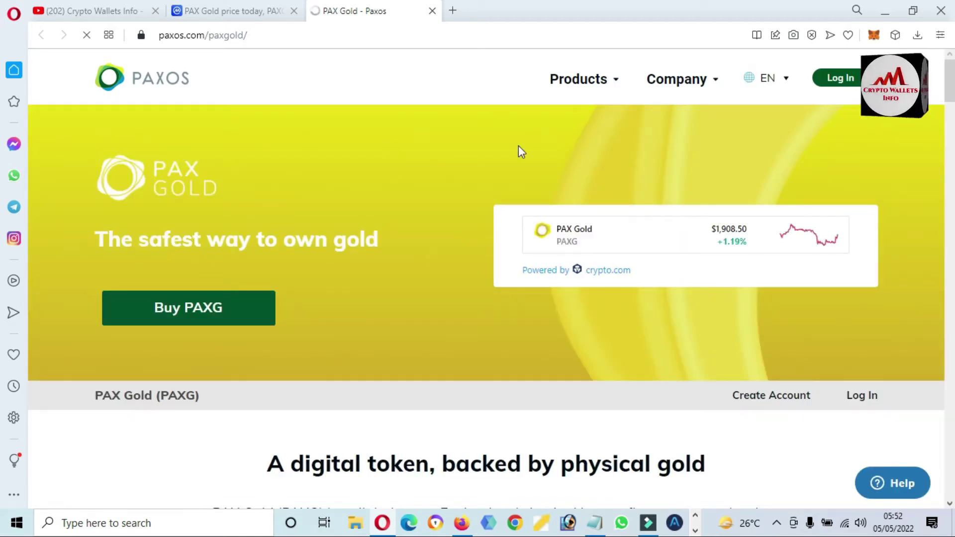
{"action": "mouse_move", "coordinate": [607, 91]}
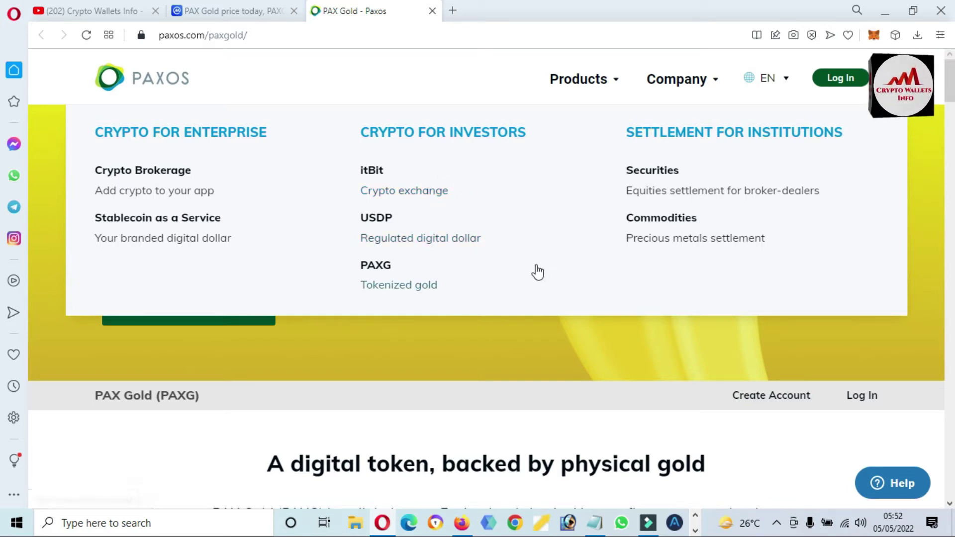
{"action": "mouse_move", "coordinate": [706, 78]}
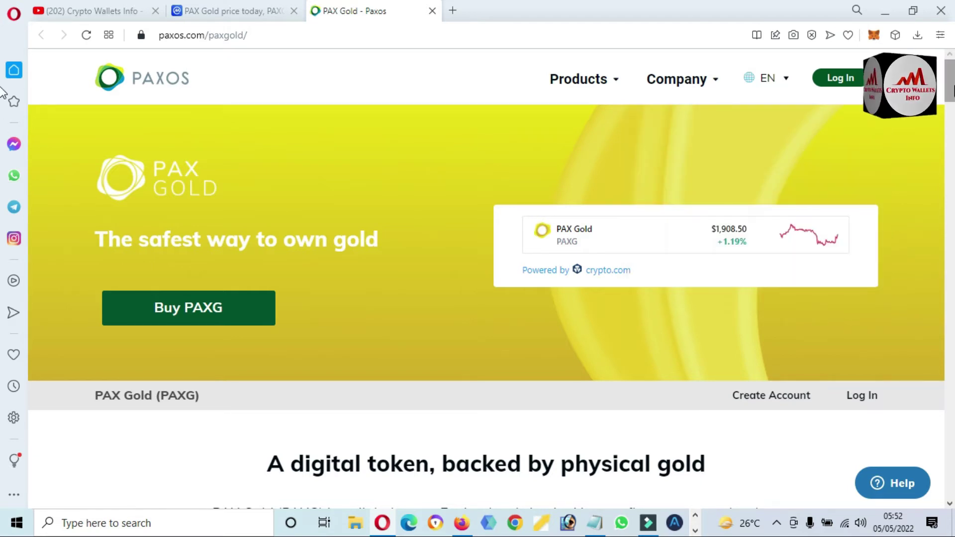
{"action": "scroll", "coordinate": [952, 122], "scroll_direction": "down", "scroll_amount": 7}
{"action": "scroll", "coordinate": [953, 118], "scroll_direction": "up", "scroll_amount": 2}
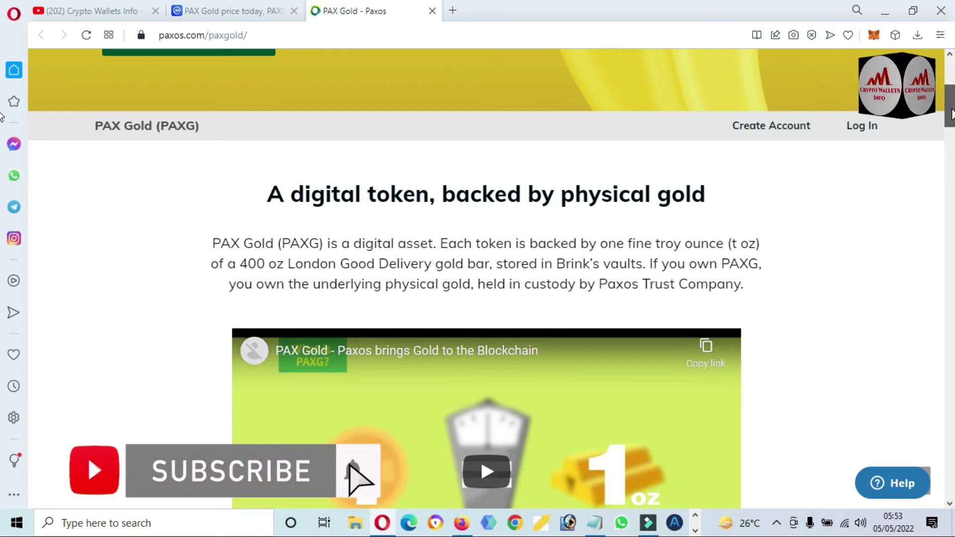
{"action": "left_click_drag", "start_coordinate": [952, 116], "coordinate": [951, 122]}
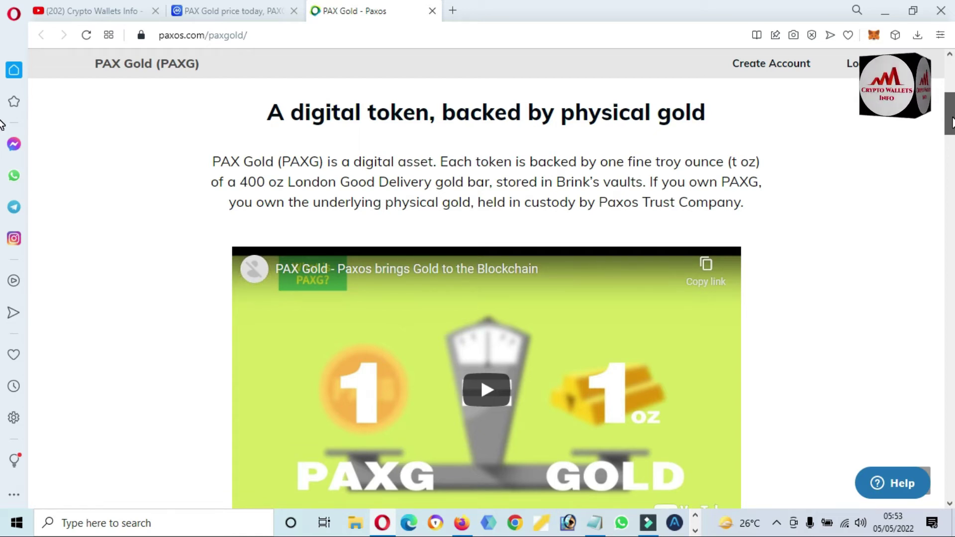
{"action": "scroll", "coordinate": [951, 123], "scroll_direction": "down", "scroll_amount": 1}
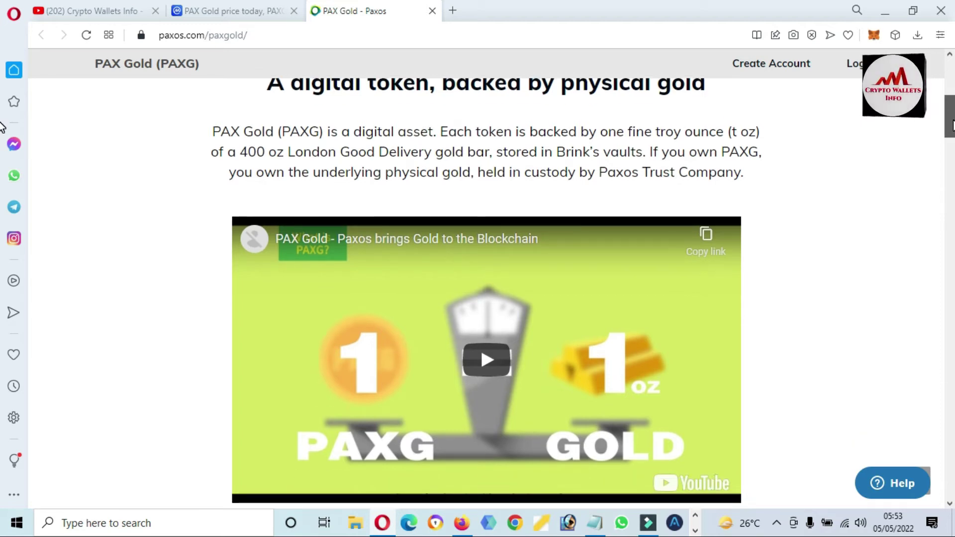
{"action": "scroll", "coordinate": [952, 124], "scroll_direction": "down", "scroll_amount": 1}
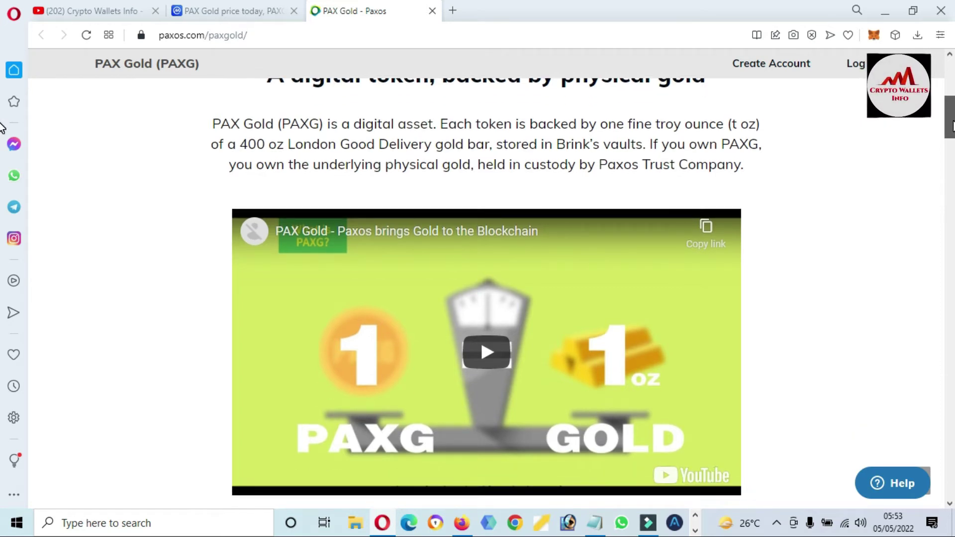
{"action": "scroll", "coordinate": [951, 125], "scroll_direction": "down", "scroll_amount": 1}
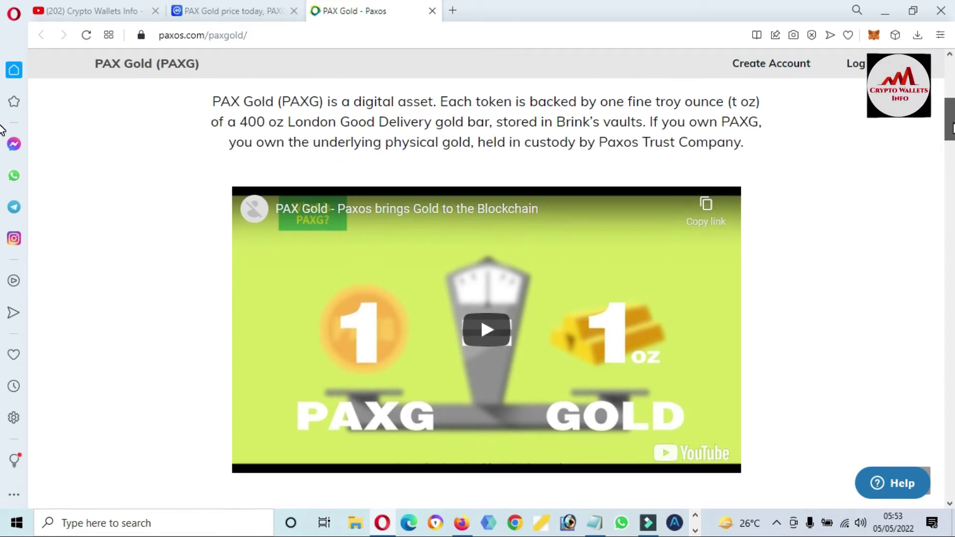
{"action": "left_click_drag", "start_coordinate": [951, 127], "coordinate": [952, 166]}
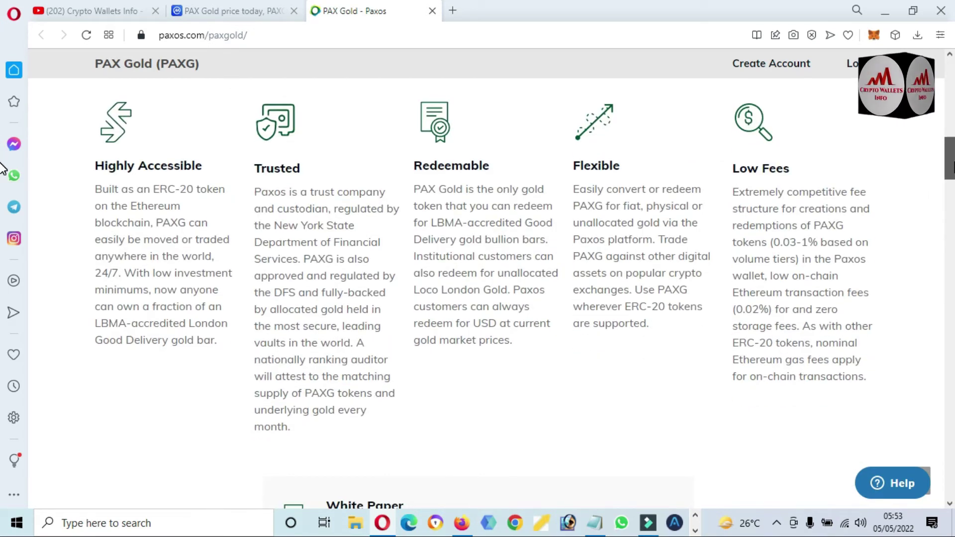
{"action": "left_click_drag", "start_coordinate": [952, 166], "coordinate": [951, 201]}
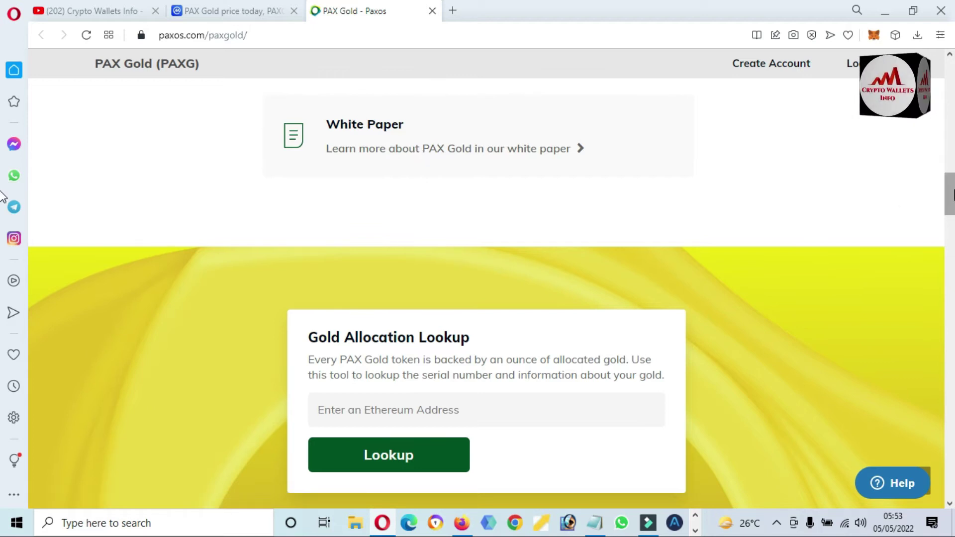
{"action": "left_click_drag", "start_coordinate": [952, 196], "coordinate": [952, 249]}
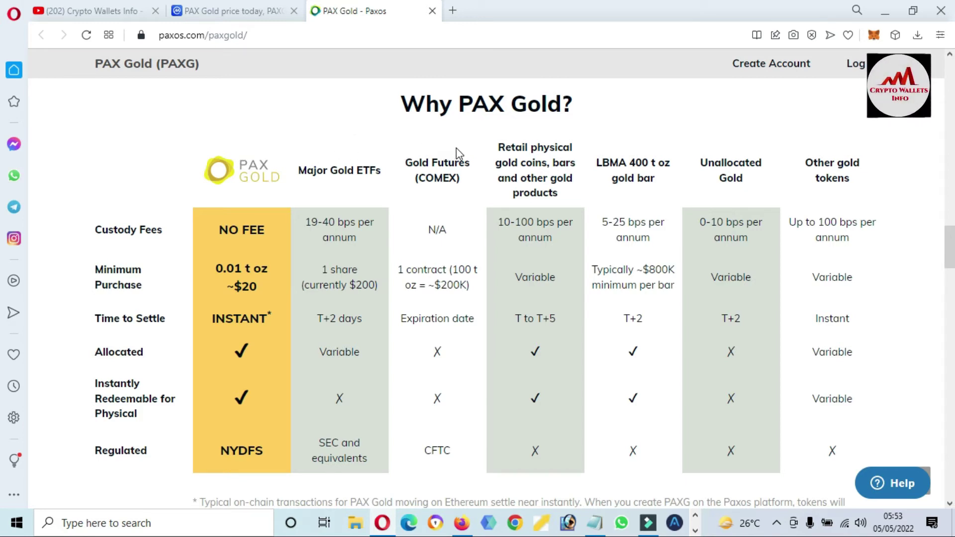
{"action": "scroll", "coordinate": [463, 240], "scroll_direction": "down", "scroll_amount": 1}
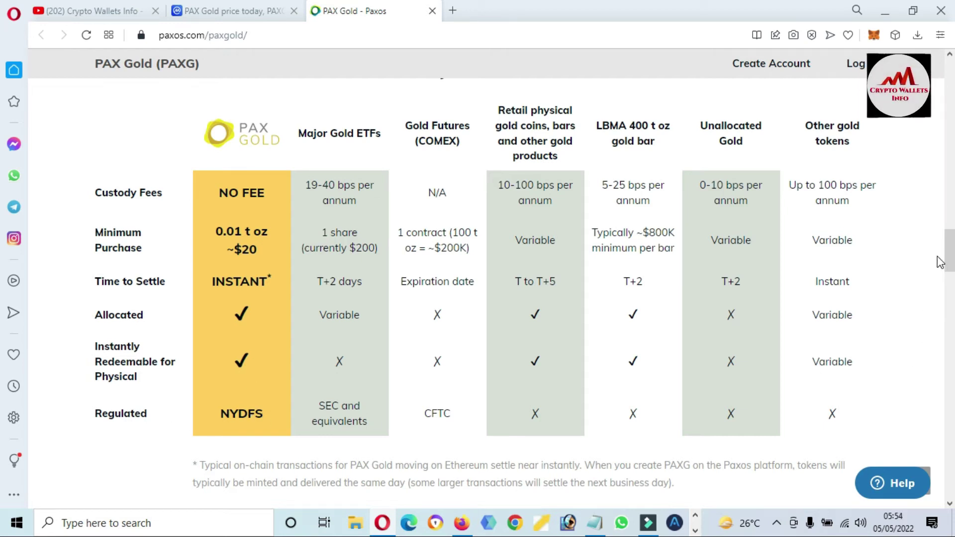
{"action": "scroll", "coordinate": [2, 255], "scroll_direction": "down", "scroll_amount": 8}
{"action": "scroll", "coordinate": [2, 296], "scroll_direction": "up", "scroll_amount": 2}
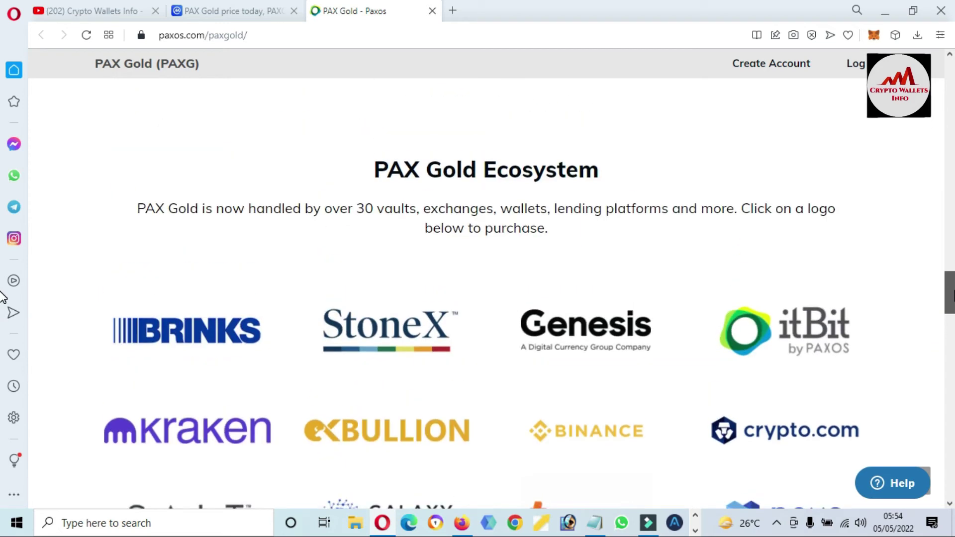
{"action": "scroll", "coordinate": [2, 297], "scroll_direction": "down", "scroll_amount": 4}
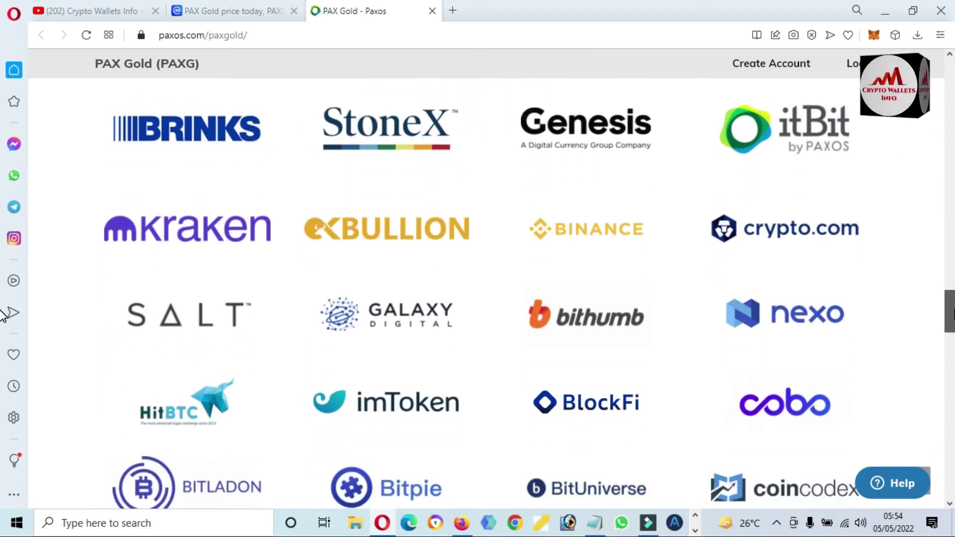
{"action": "scroll", "coordinate": [2, 315], "scroll_direction": "down", "scroll_amount": 2}
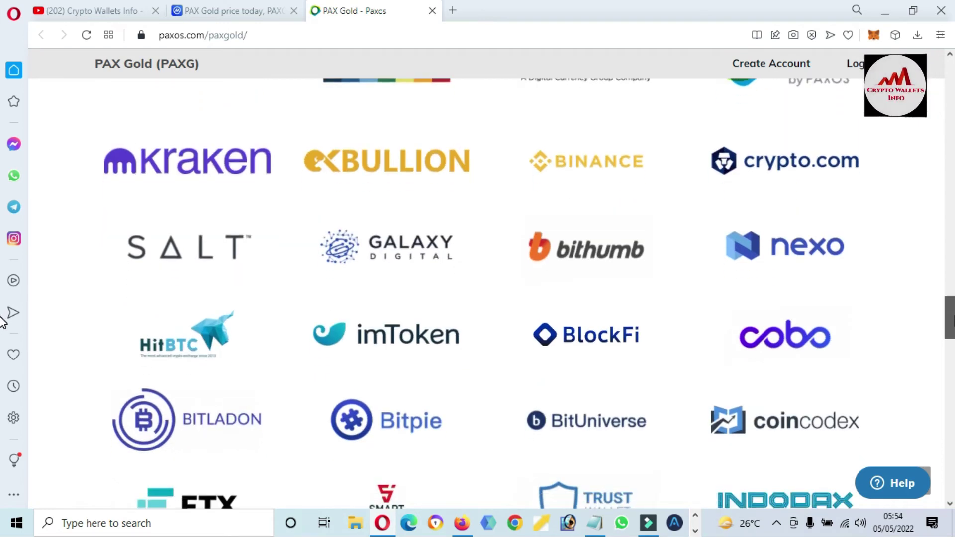
{"action": "scroll", "coordinate": [2, 321], "scroll_direction": "down", "scroll_amount": 10}
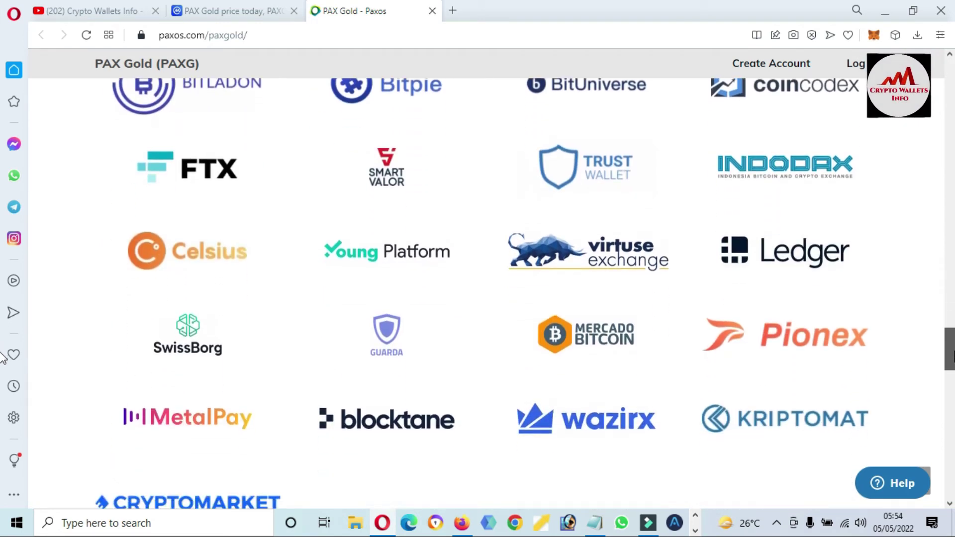
{"action": "scroll", "coordinate": [2, 383], "scroll_direction": "down", "scroll_amount": 12}
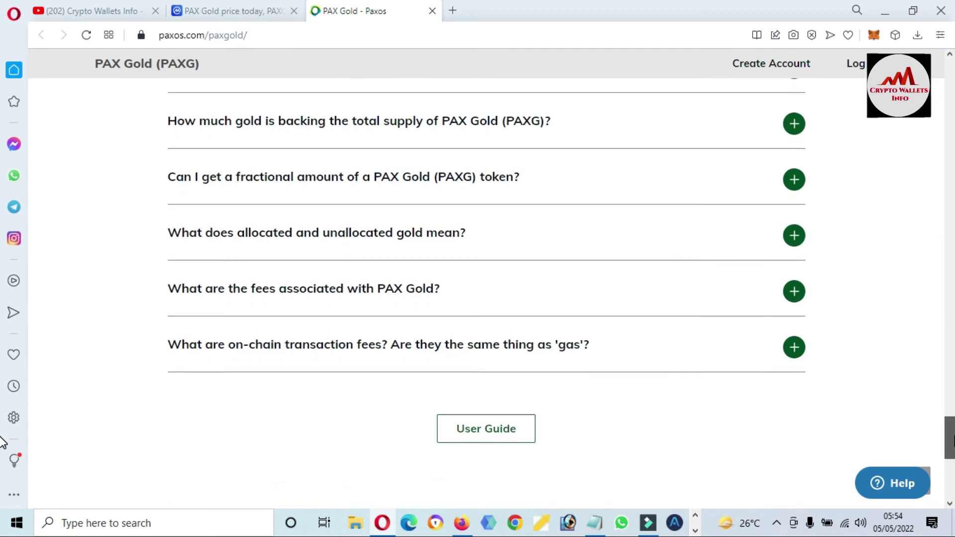
{"action": "scroll", "coordinate": [1, 440], "scroll_direction": "down", "scroll_amount": 6}
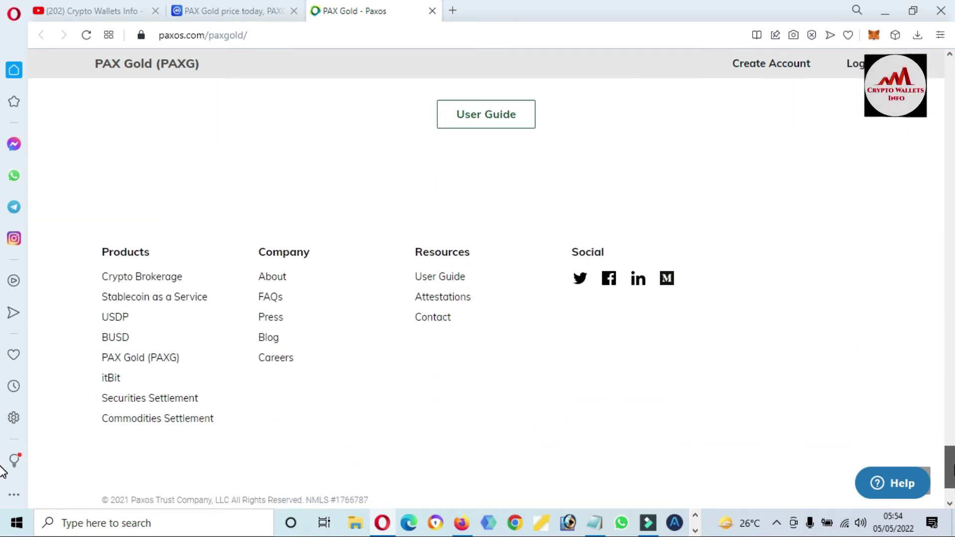
- Unlock MetaMask with the wallet password to show Account 1 with 0 ETH
{"action": "key", "text": "Home"}
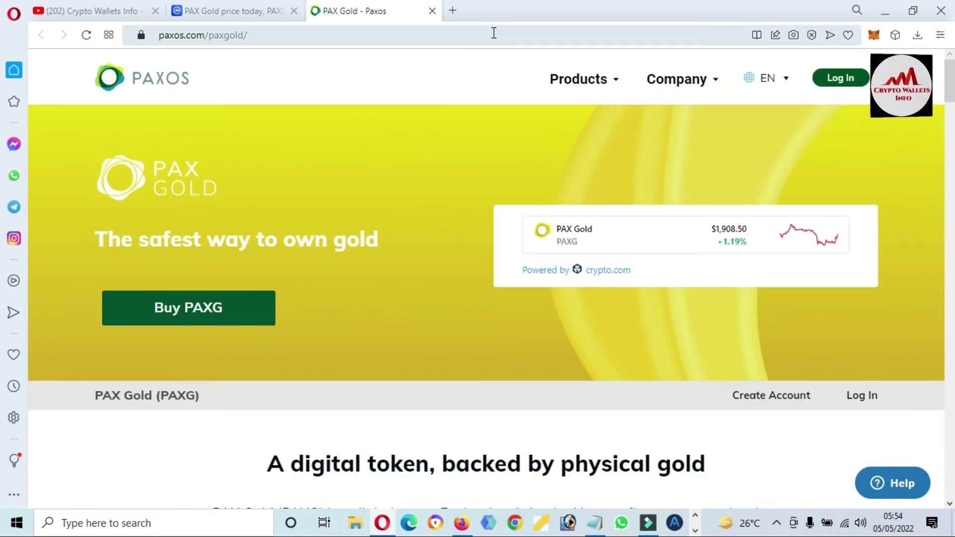
{"action": "left_click", "coordinate": [874, 35]}
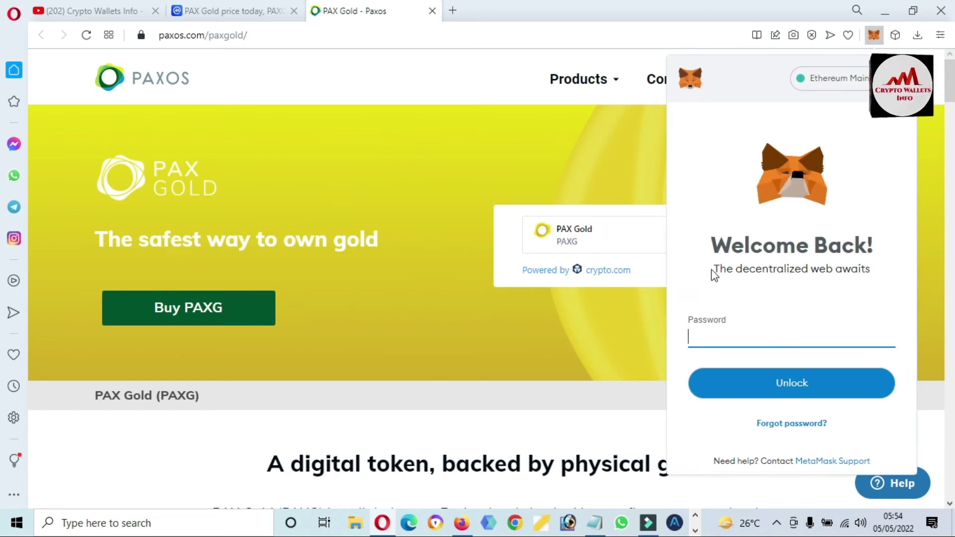
{"action": "type", "text": "••"}
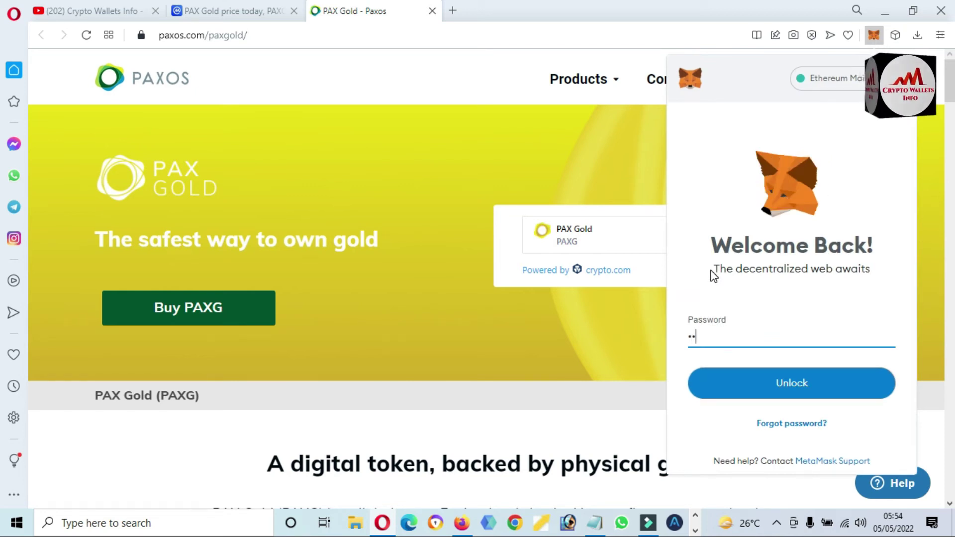
{"action": "type", "text": "••••"}
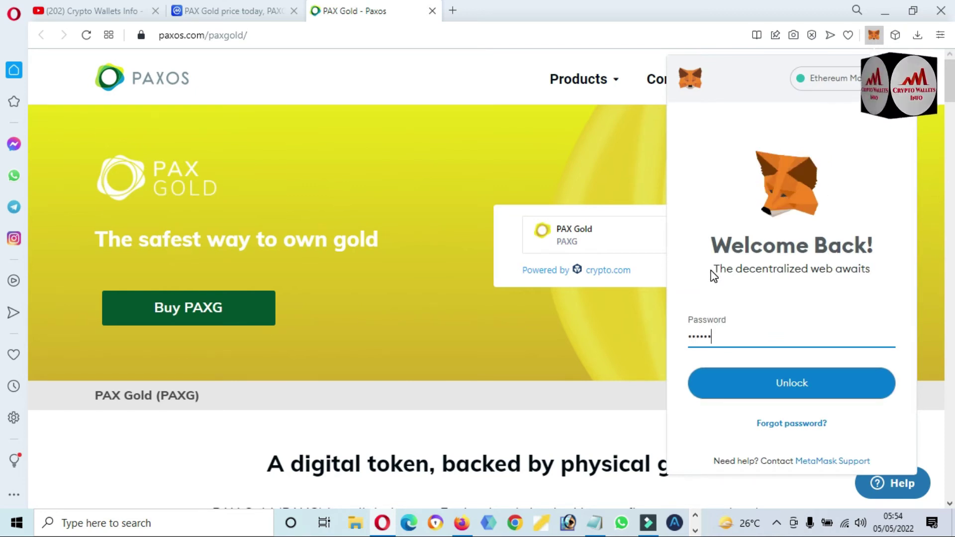
{"action": "type", "text": "•"}
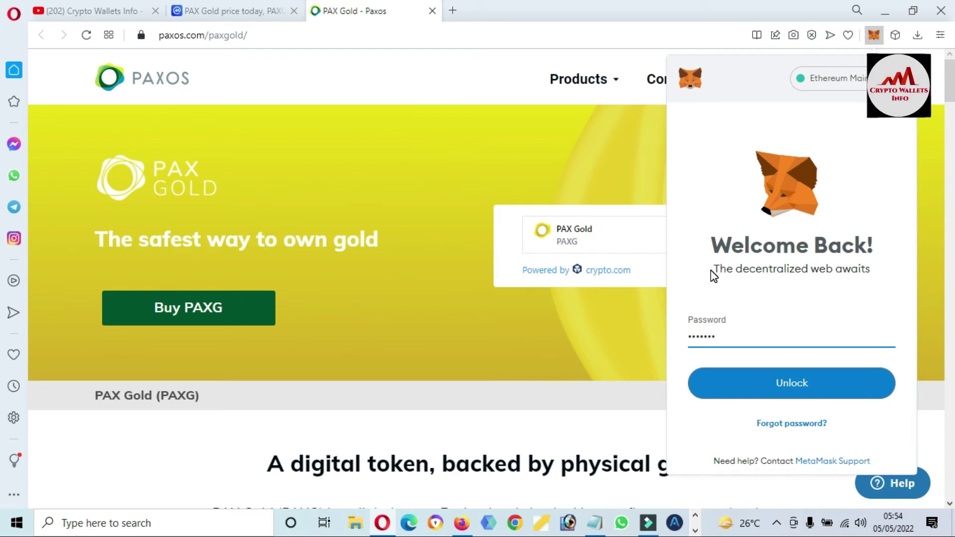
{"action": "type", "text": "••••••"}
{"action": "left_click", "coordinate": [821, 383]}
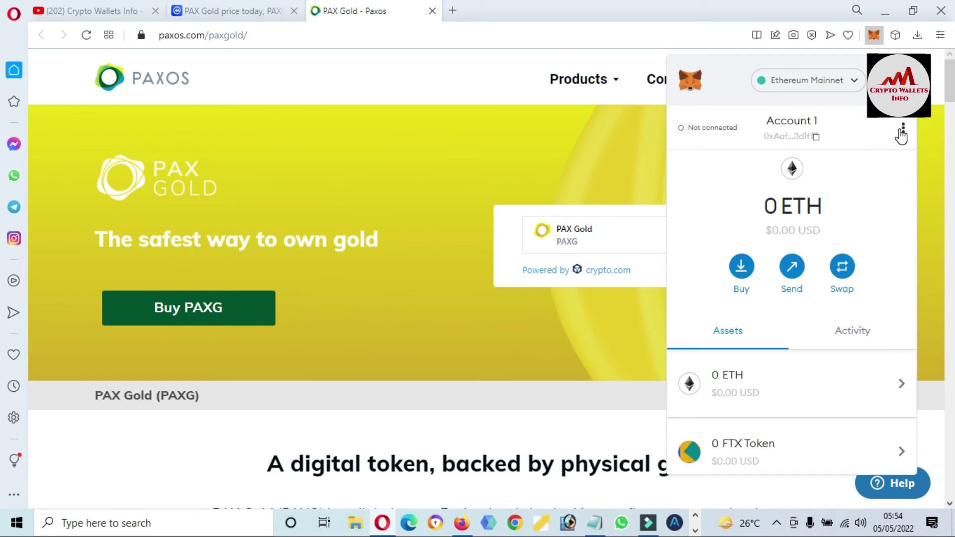
{"action": "left_click", "coordinate": [903, 128]}
- Expand MetaMask into a full tab, check its Networks list, then return to the CoinMarketCap PAX Gold tab
{"action": "left_click", "coordinate": [818, 196]}
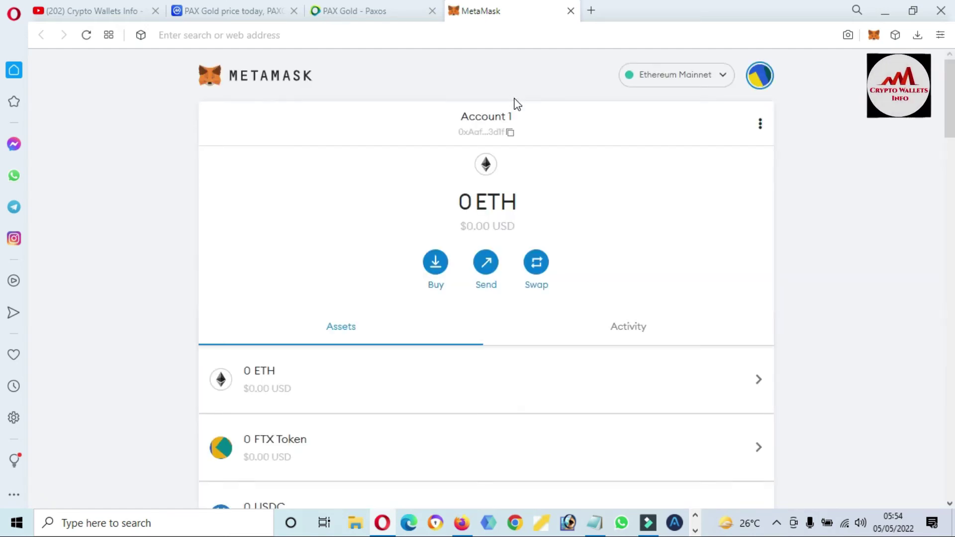
{"action": "left_click", "coordinate": [718, 80]}
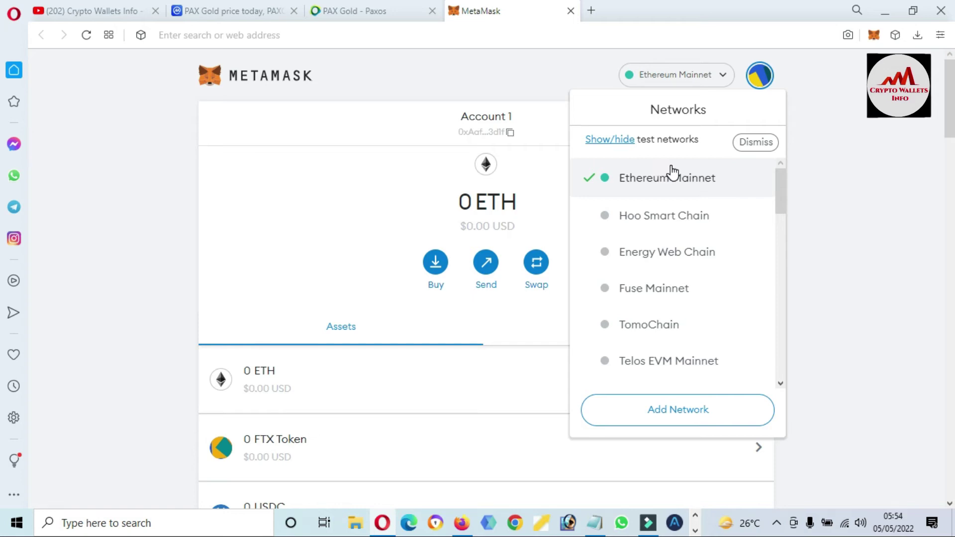
{"action": "left_click", "coordinate": [881, 175]}
{"action": "left_click", "coordinate": [192, 8]}
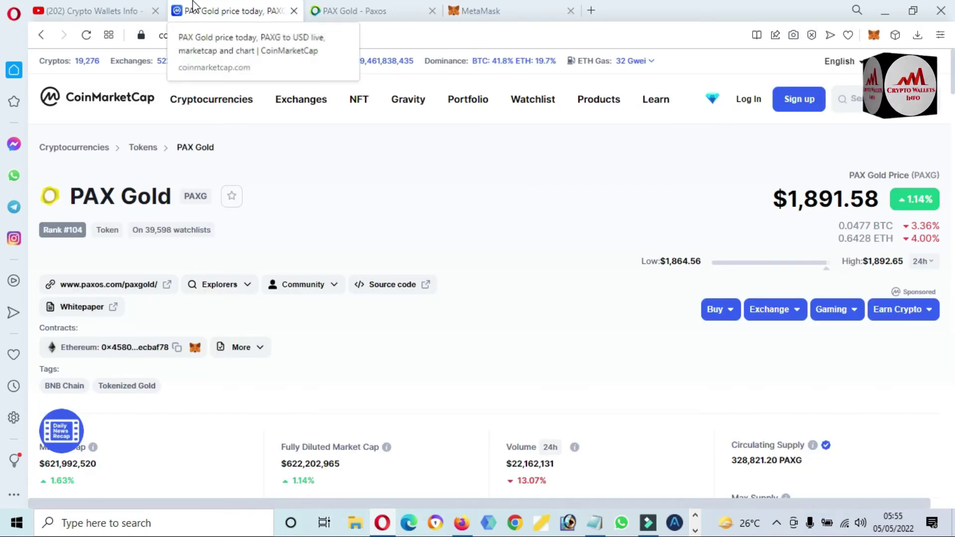
- Open PAX Gold's Etherscan token page and copy its contract address
{"action": "left_click", "coordinate": [134, 348]}
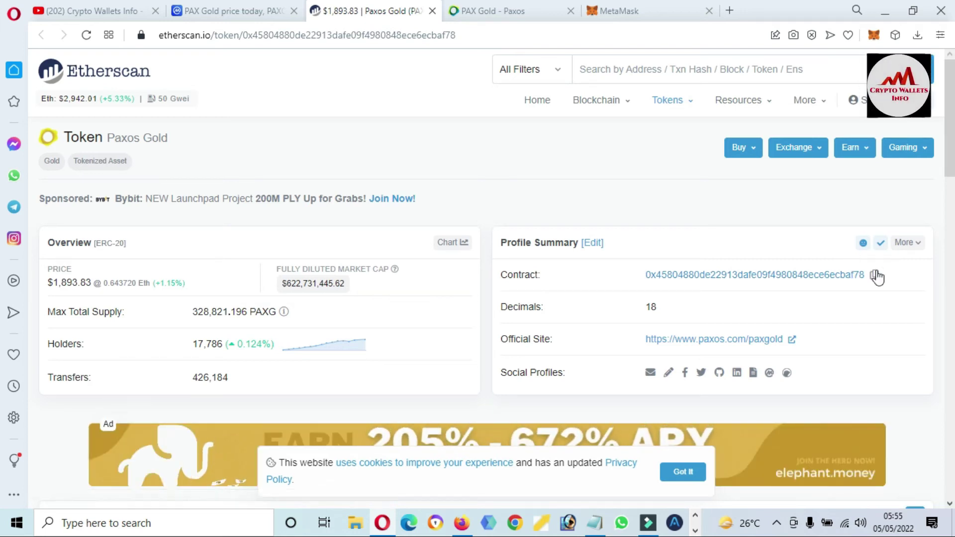
{"action": "left_click", "coordinate": [874, 276]}
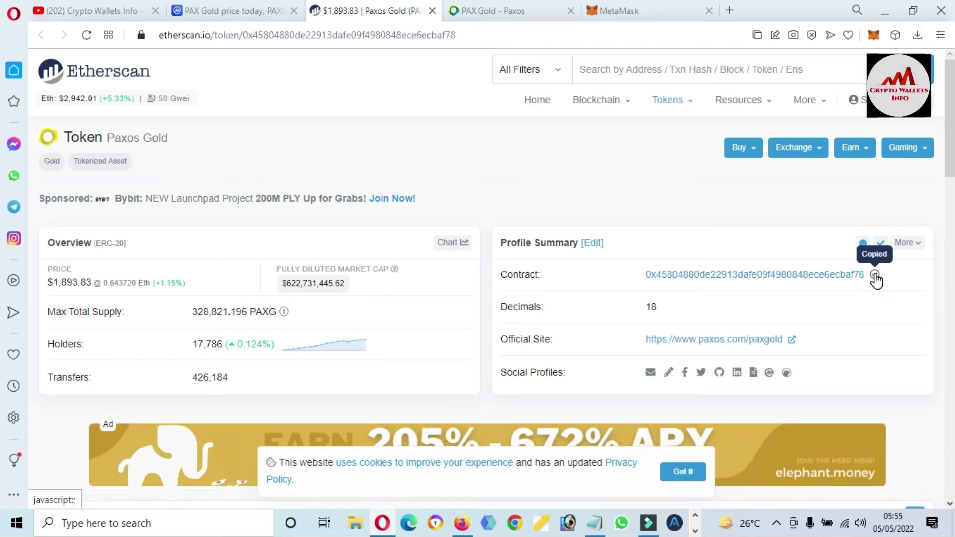
- Import the copied PAX Gold contract into MetaMask as custom token PAXG with 18 decimals
{"action": "left_click", "coordinate": [615, 13]}
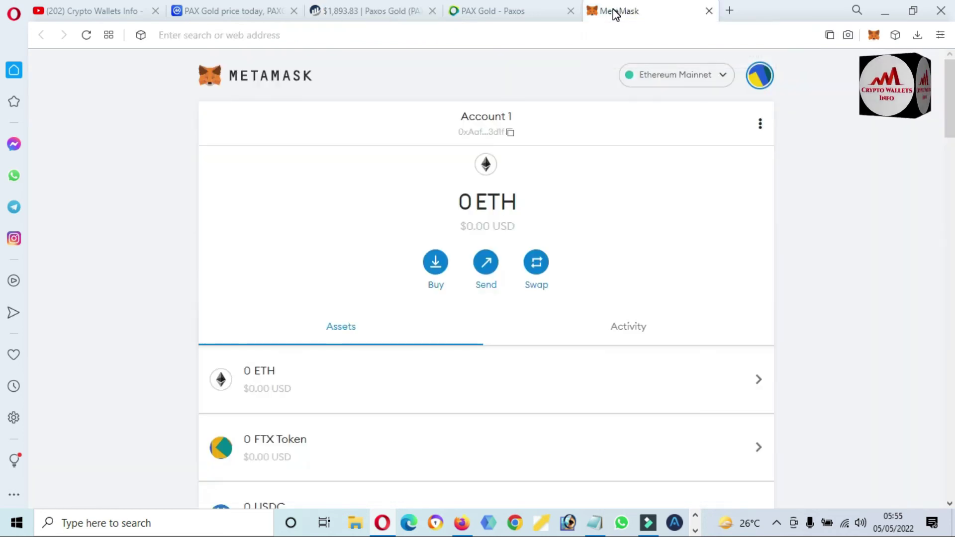
{"action": "scroll", "coordinate": [486, 278], "scroll_direction": "down", "scroll_amount": 15}
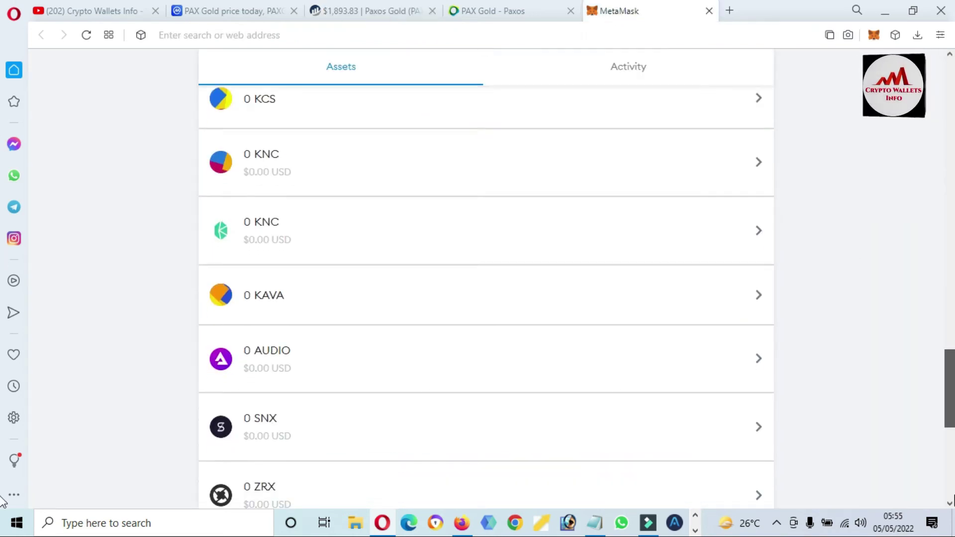
{"action": "mouse_move", "coordinate": [951, 470]}
{"action": "left_mouse_down"}
{"action": "mouse_move", "coordinate": [950, 404]}
{"action": "mouse_move", "coordinate": [951, 473]}
{"action": "left_mouse_up"}
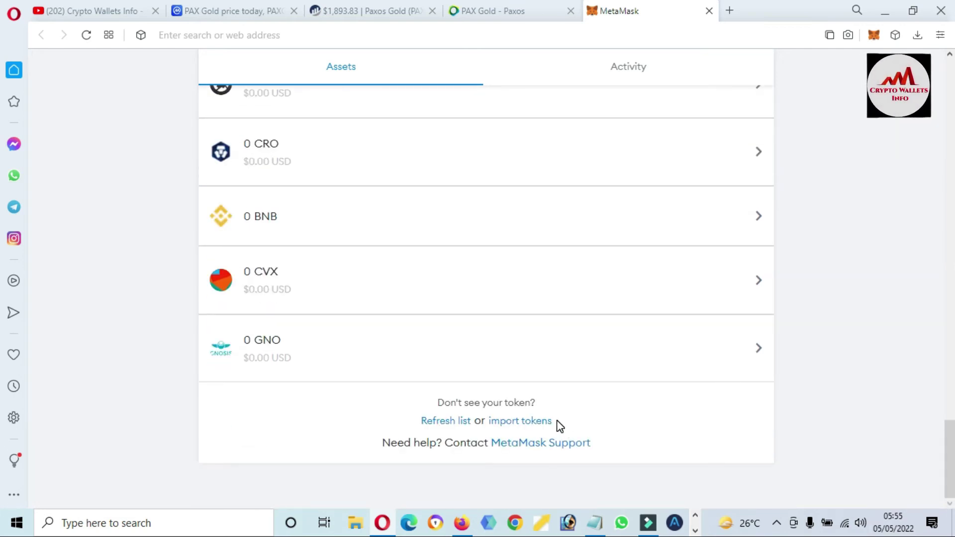
{"action": "left_click_drag", "start_coordinate": [560, 426], "coordinate": [486, 425]}
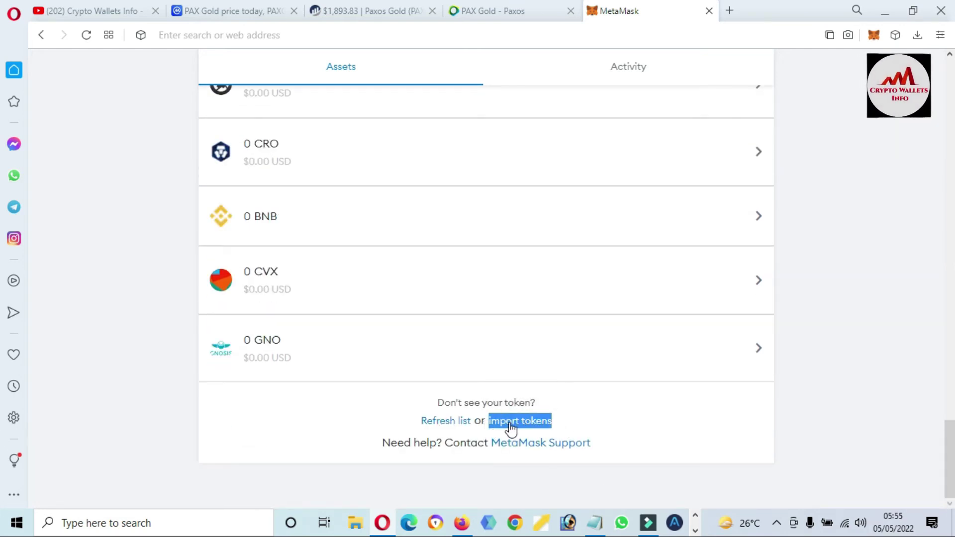
{"action": "left_click", "coordinate": [510, 426]}
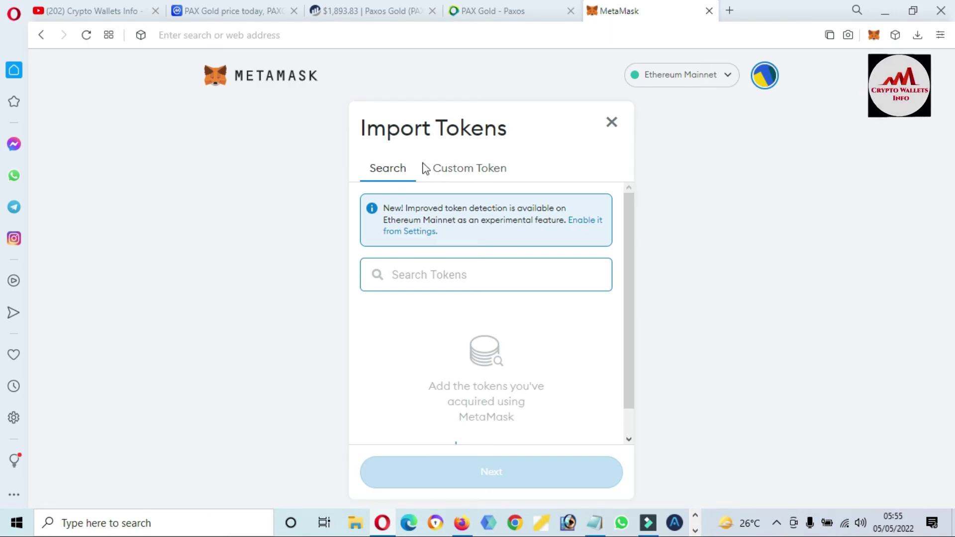
{"action": "left_click", "coordinate": [470, 170]}
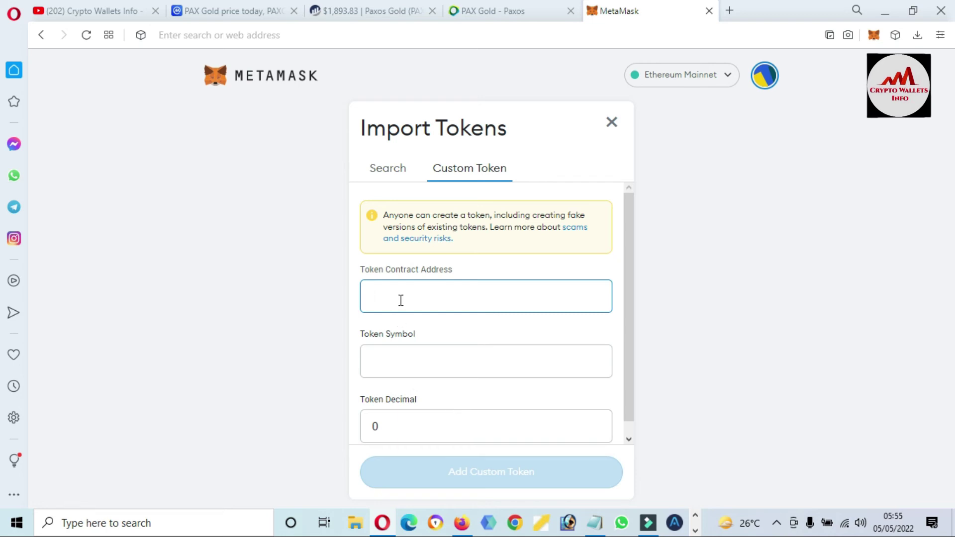
{"action": "key", "text": "ctrl+v"}
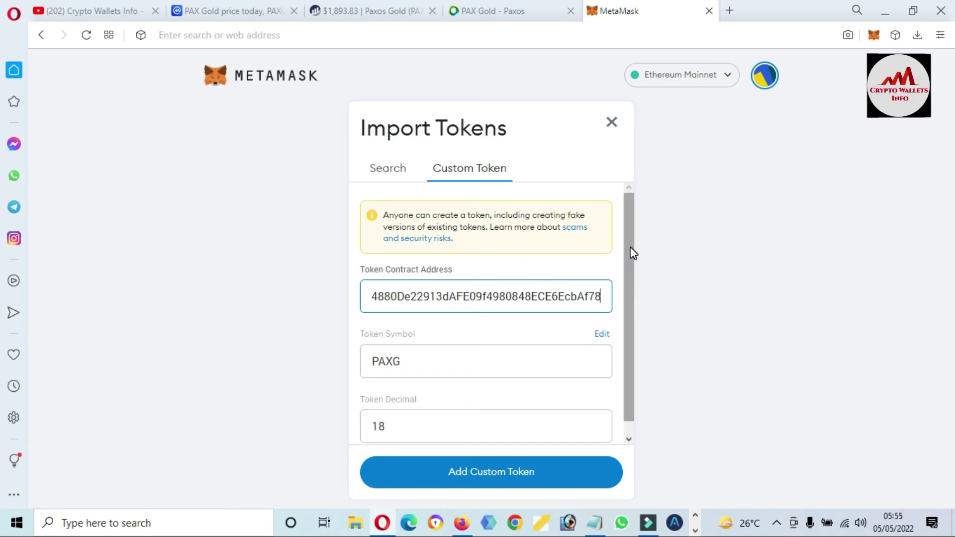
{"action": "scroll", "coordinate": [630, 247], "scroll_direction": "down", "scroll_amount": 1}
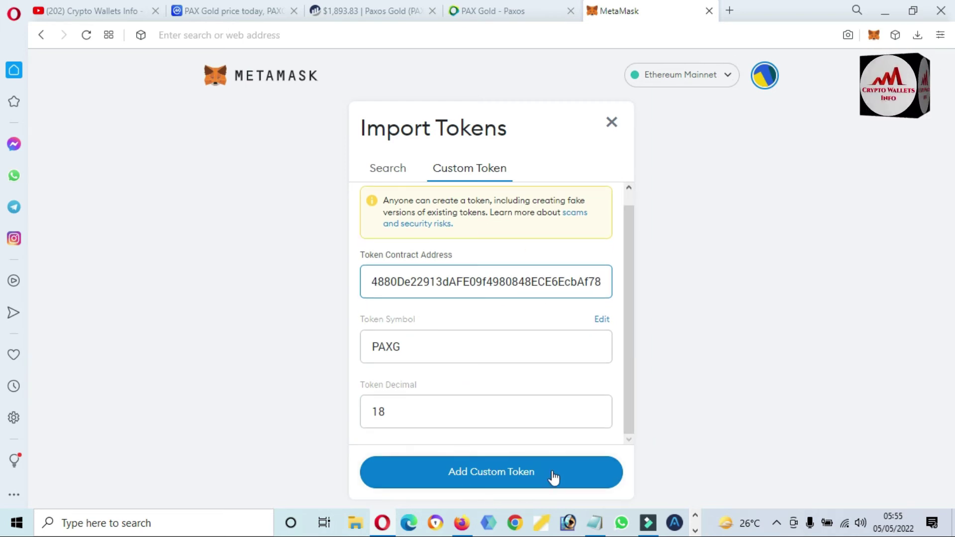
{"action": "left_click", "coordinate": [472, 472]}
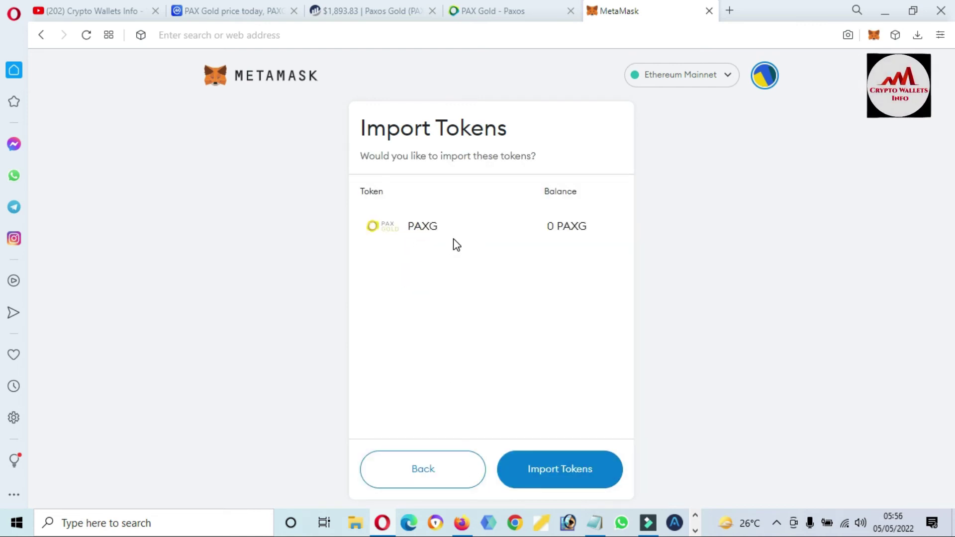
{"action": "left_click", "coordinate": [556, 481]}
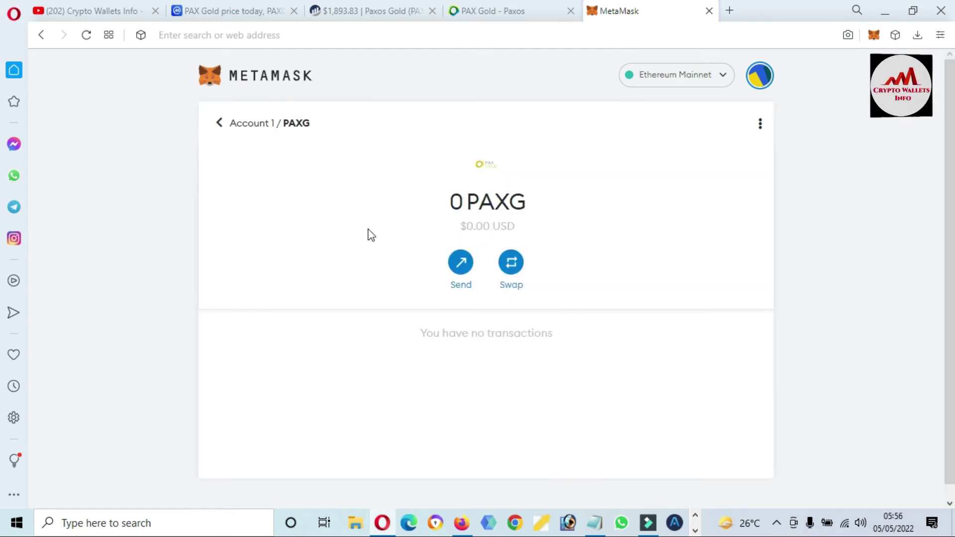
- Go back to Account 1's assets and confirm 0 PAXG ($0.00) is listed after BNB, CVX and GNO
{"action": "left_click", "coordinate": [249, 132]}
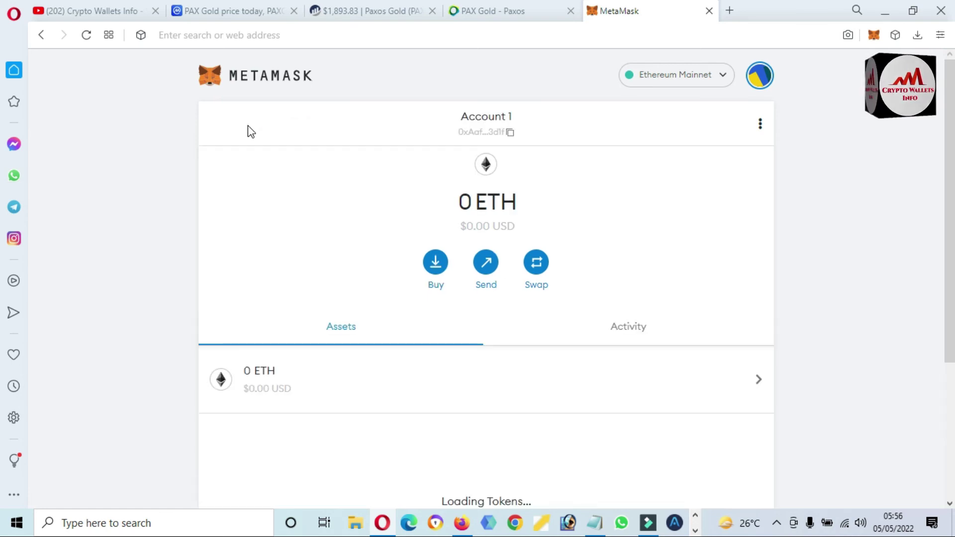
{"action": "scroll", "coordinate": [487, 279], "scroll_direction": "down", "scroll_amount": 10}
{"action": "scroll", "coordinate": [488, 298], "scroll_direction": "down", "scroll_amount": 15}
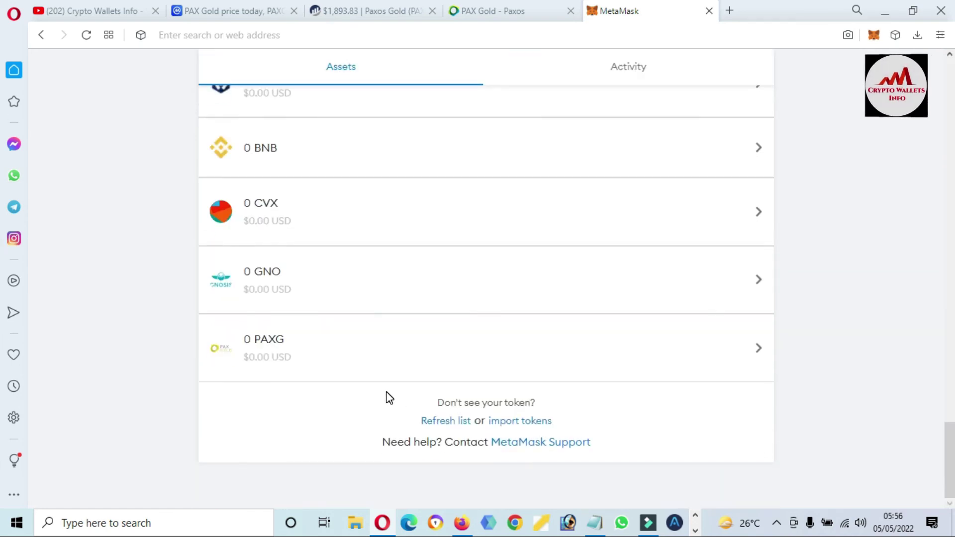
{"action": "mouse_move", "coordinate": [204, 355]}
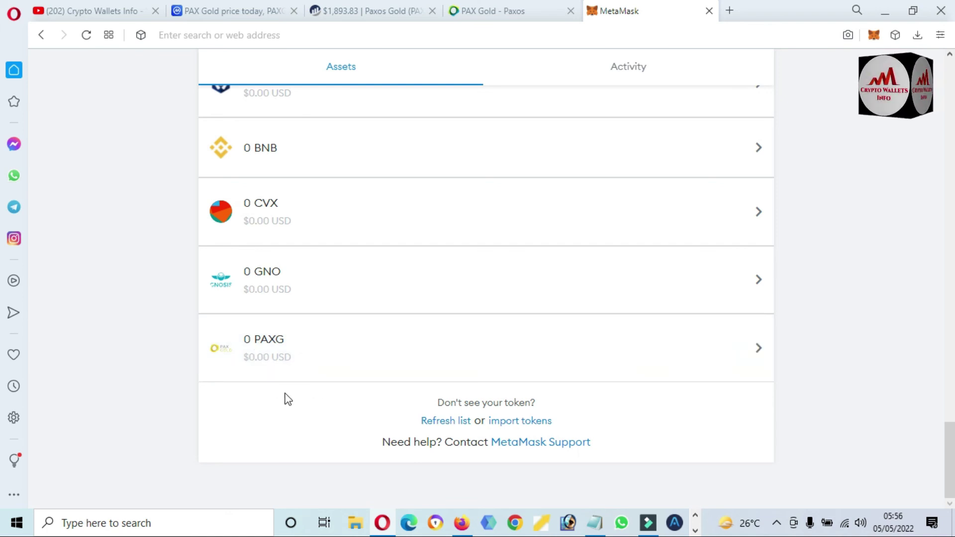
- From the PAXG asset page, open Account details and select Account 1's full address
{"action": "left_click", "coordinate": [280, 364]}
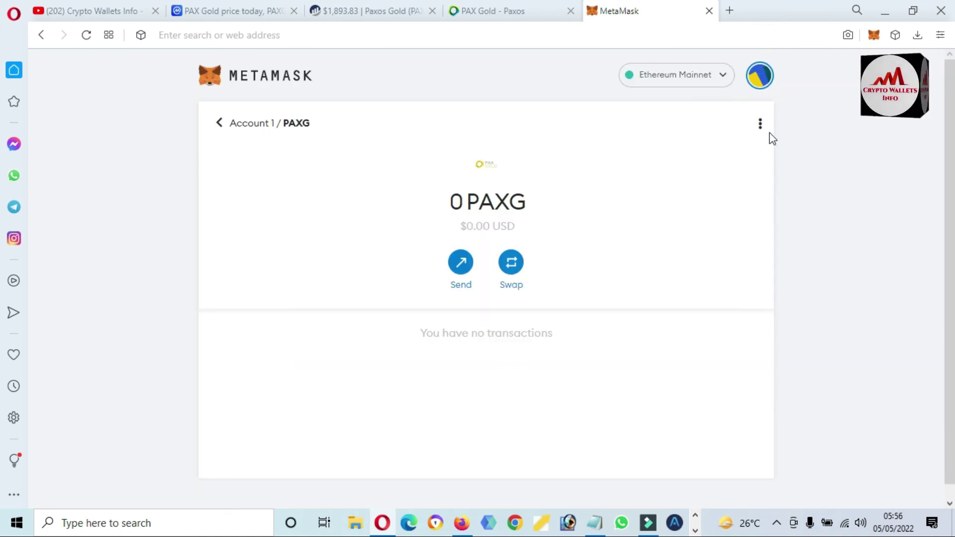
{"action": "left_click", "coordinate": [759, 128]}
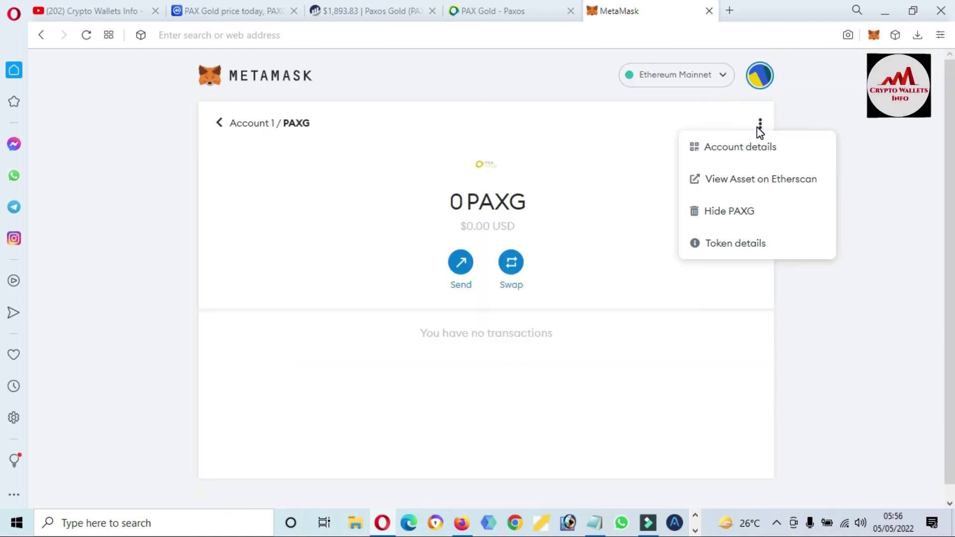
{"action": "left_click", "coordinate": [738, 149]}
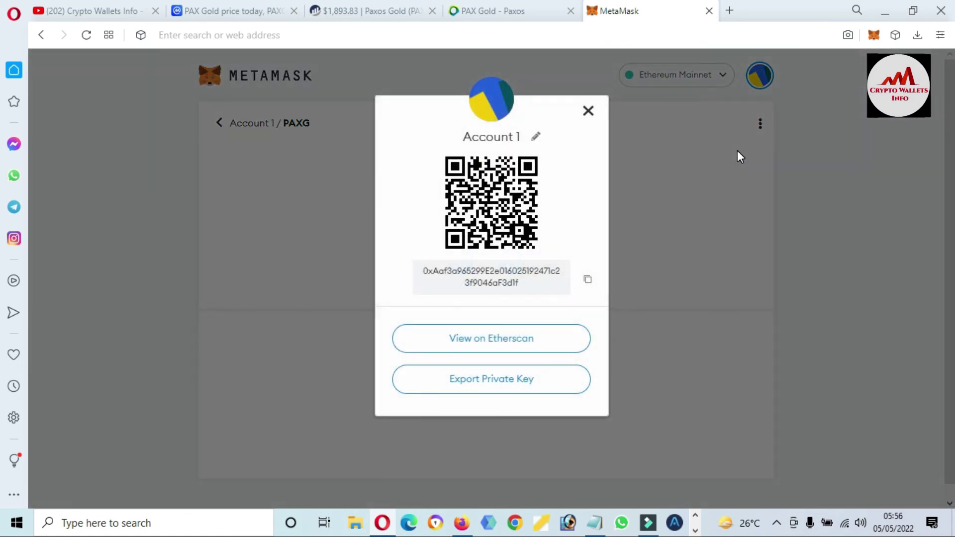
{"action": "left_click_drag", "start_coordinate": [526, 288], "coordinate": [420, 279]}
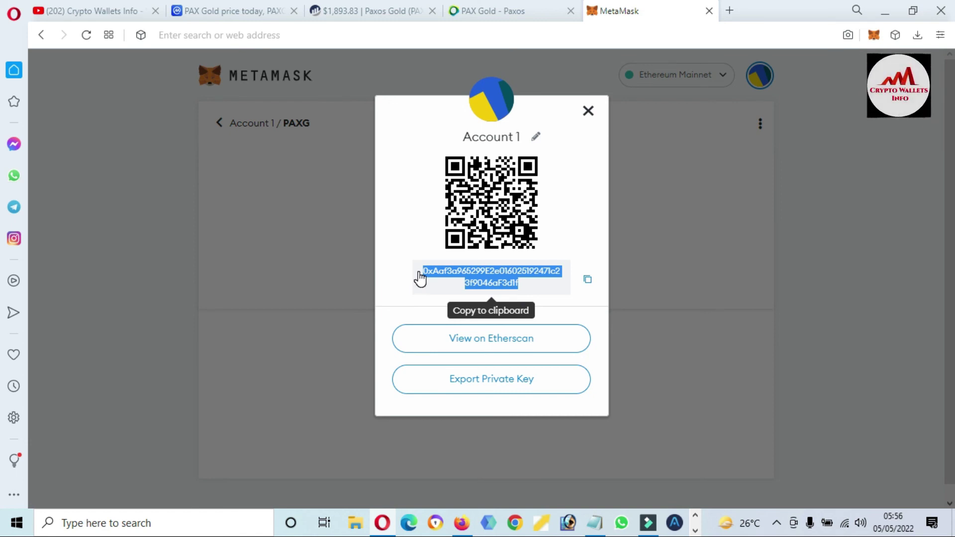
- Reveal Account 1's private key with the wallet password, select it, then close the view
{"action": "left_click", "coordinate": [500, 380]}
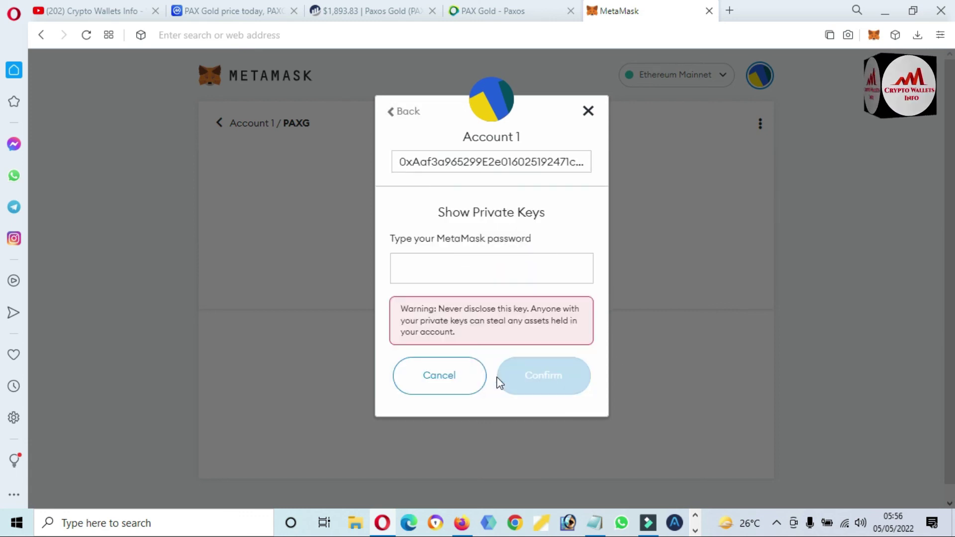
{"action": "left_click", "coordinate": [463, 275]}
{"action": "type", "text": "a"}
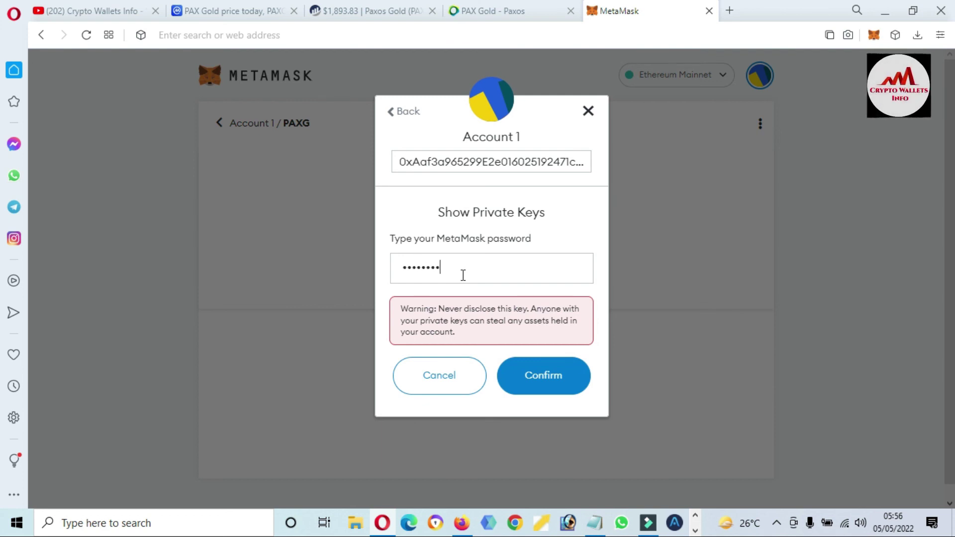
{"action": "type", "text": "••"}
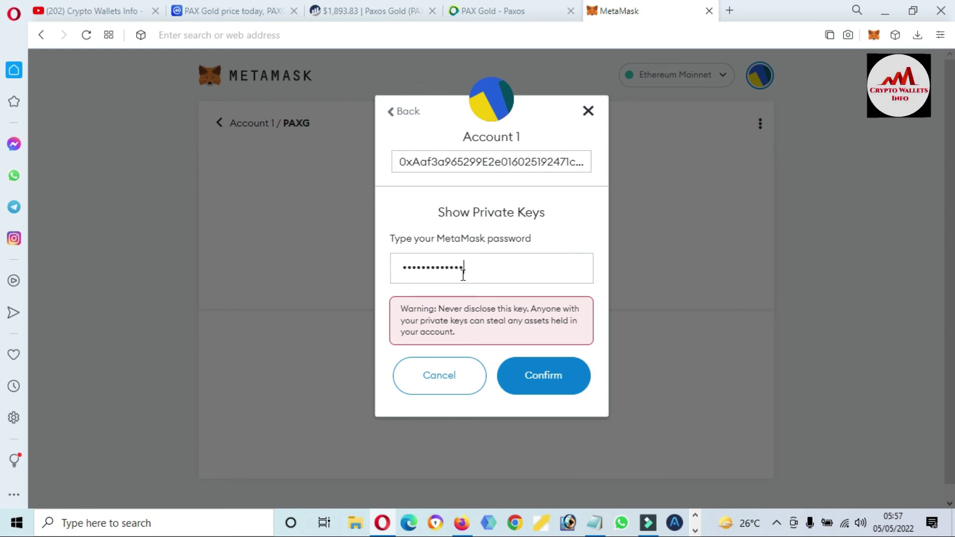
{"action": "left_click", "coordinate": [552, 374]}
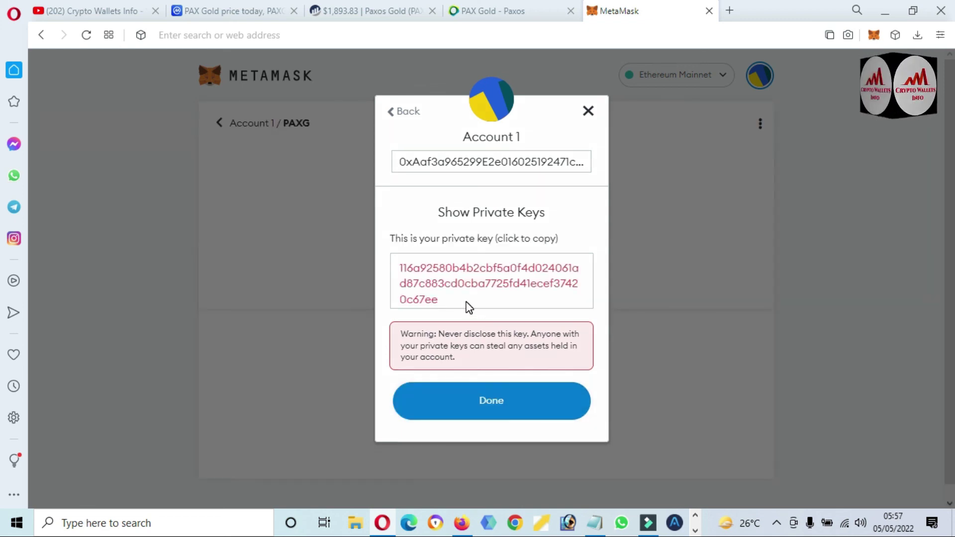
{"action": "left_click_drag", "start_coordinate": [468, 304], "coordinate": [447, 288]}
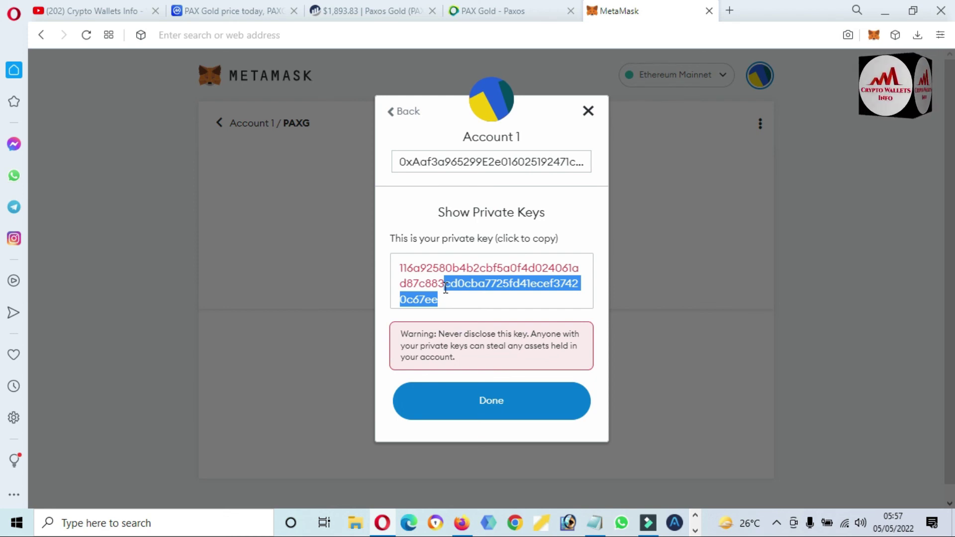
{"action": "left_click", "coordinate": [487, 404]}
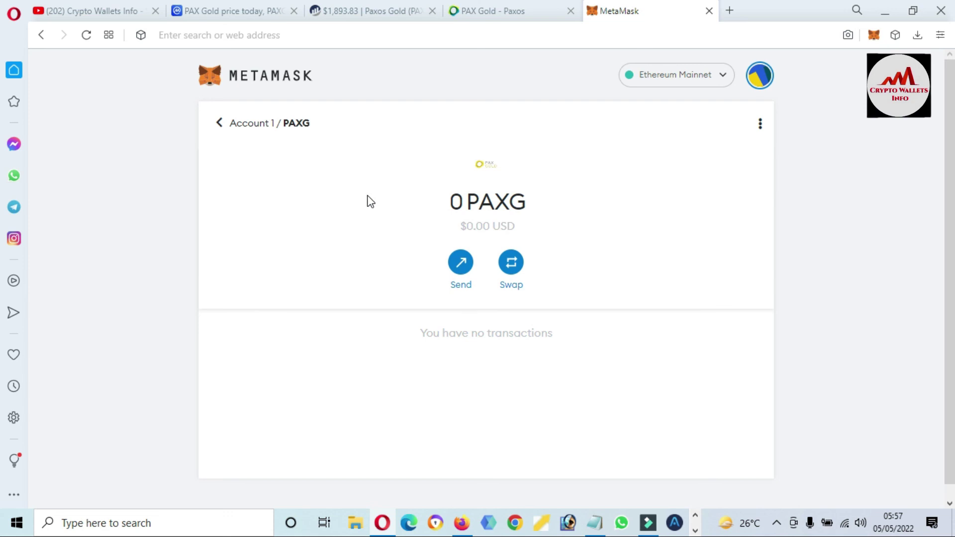
- Switch to the Crypto Wallets Info YouTube channel tab and scroll its Home page
{"action": "left_click", "coordinate": [85, 12]}
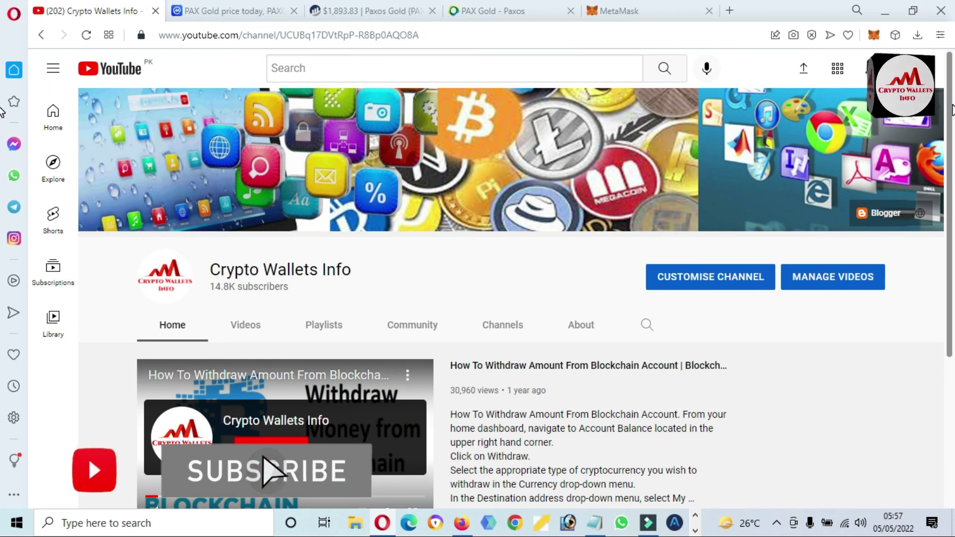
{"action": "scroll", "coordinate": [3, 271], "scroll_direction": "down", "scroll_amount": 4}
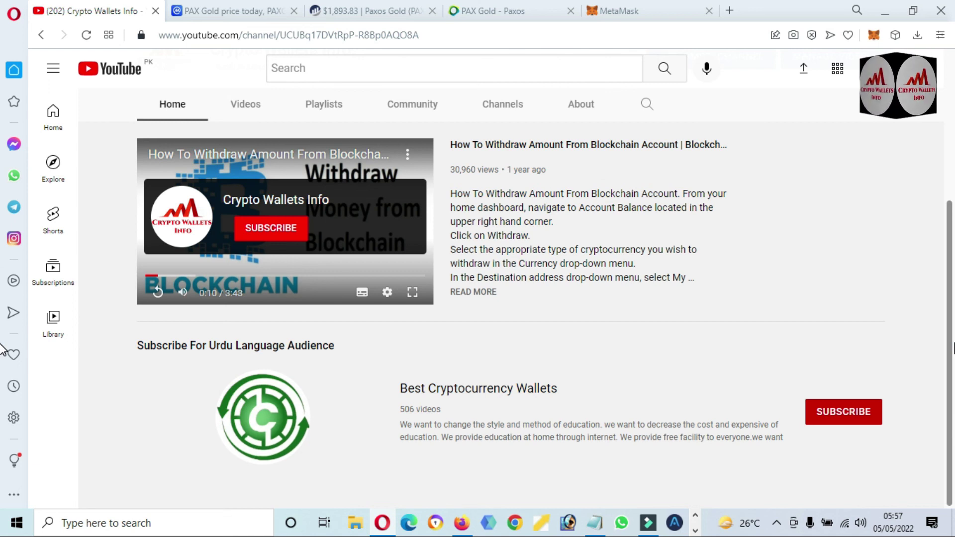
{"action": "scroll", "coordinate": [947, 112], "scroll_direction": "up", "scroll_amount": 5}
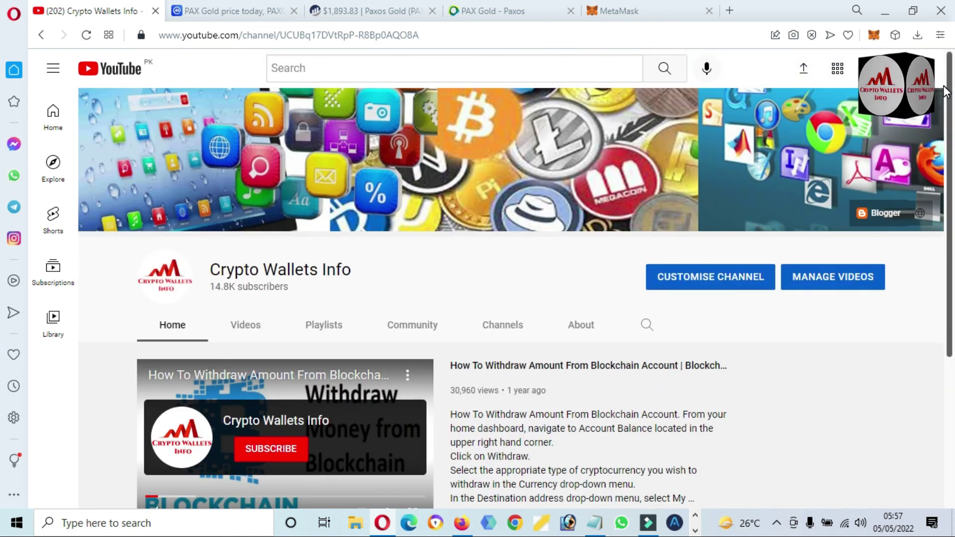